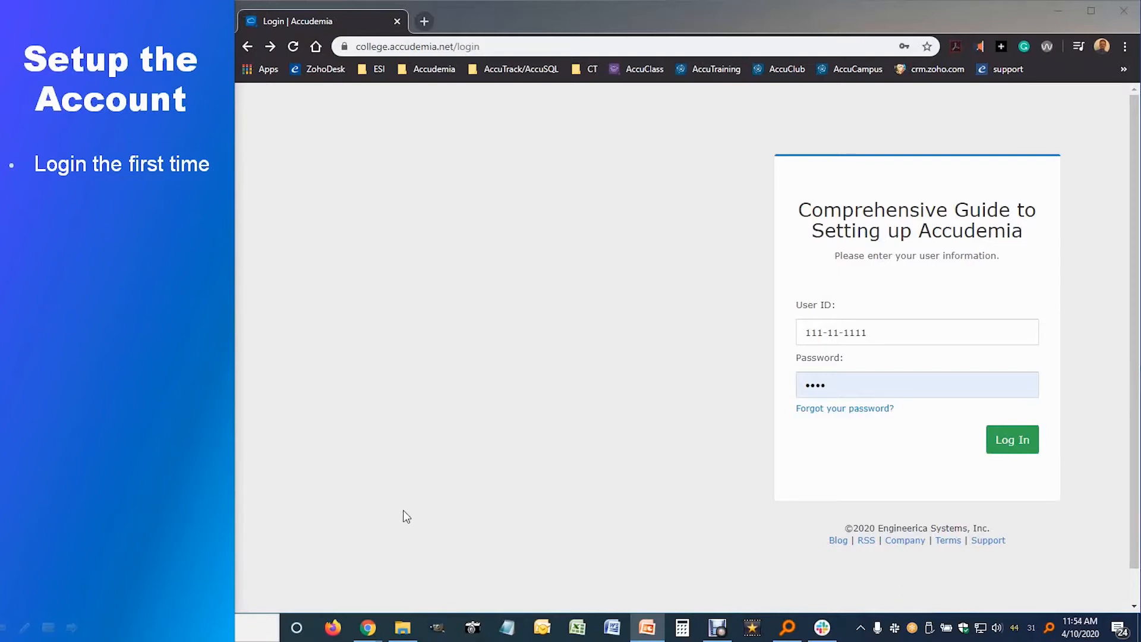
Step: Log in to the new Accudemia account with the prefilled user ID for the first time
drag(895, 334, 814, 332)
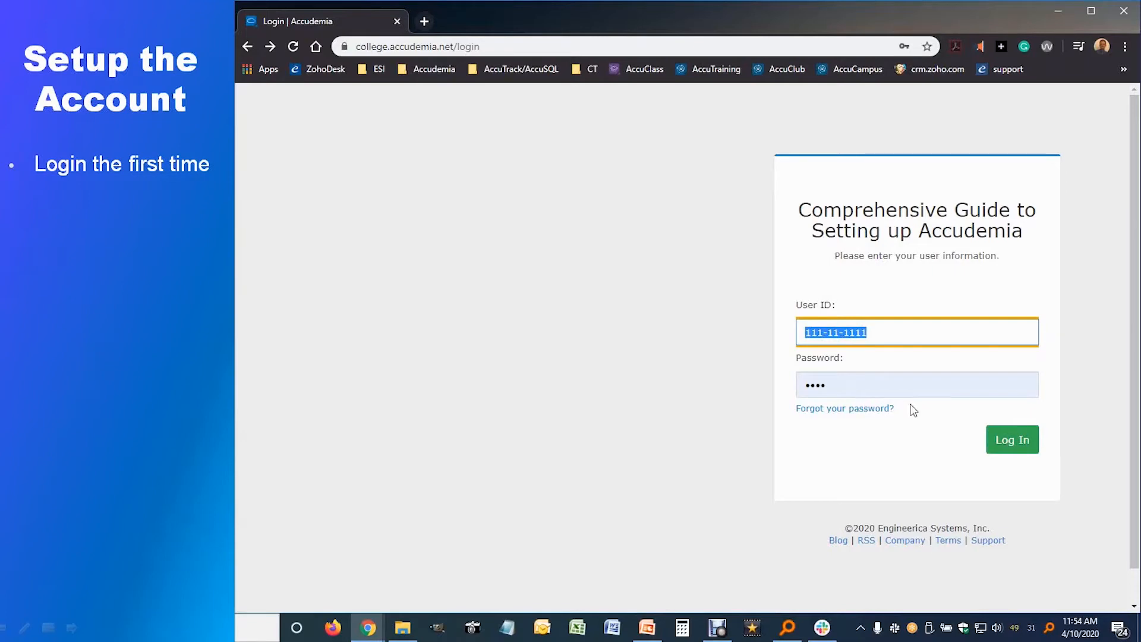
click(1008, 452)
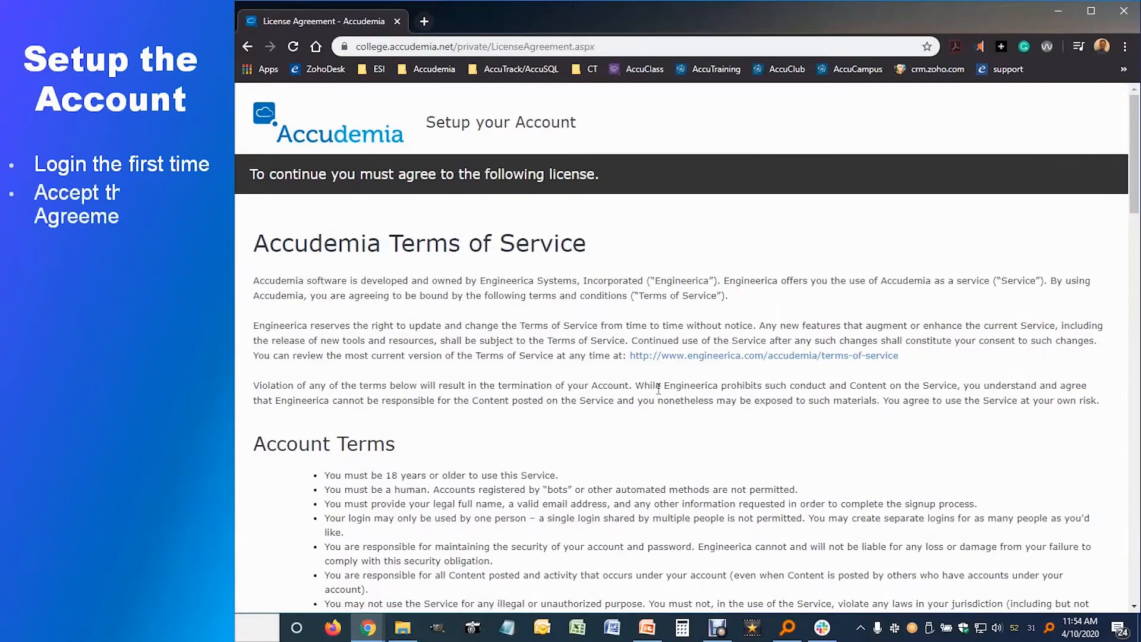
Step: Read through and accept the Terms of Service license agreement to begin setup
scroll(656, 386, down, 15)
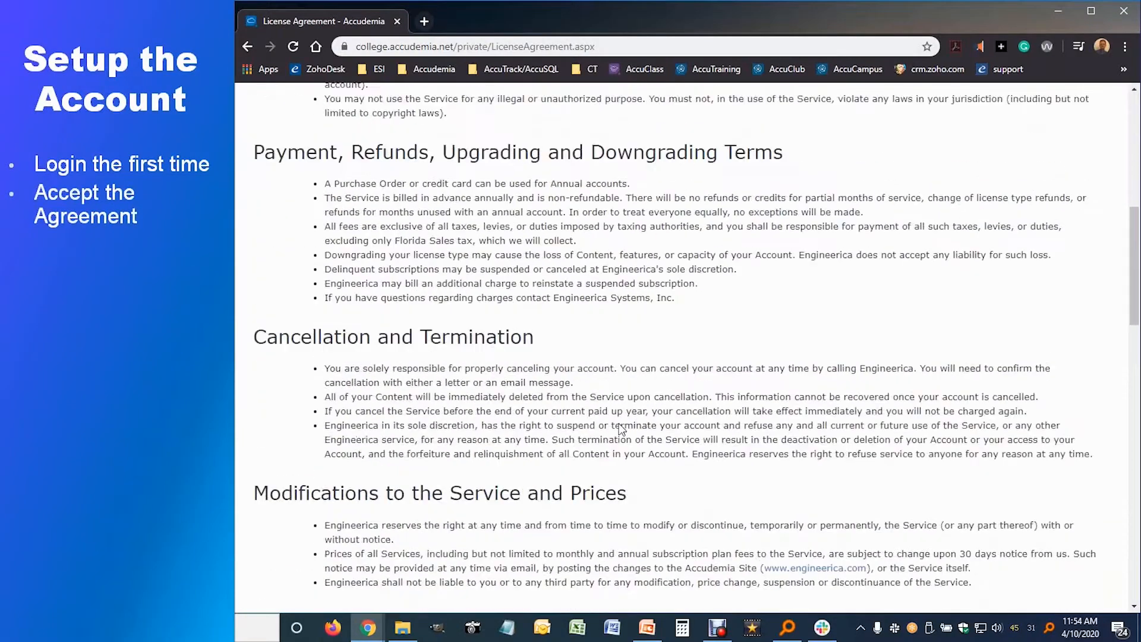
scroll(621, 431, down, 20)
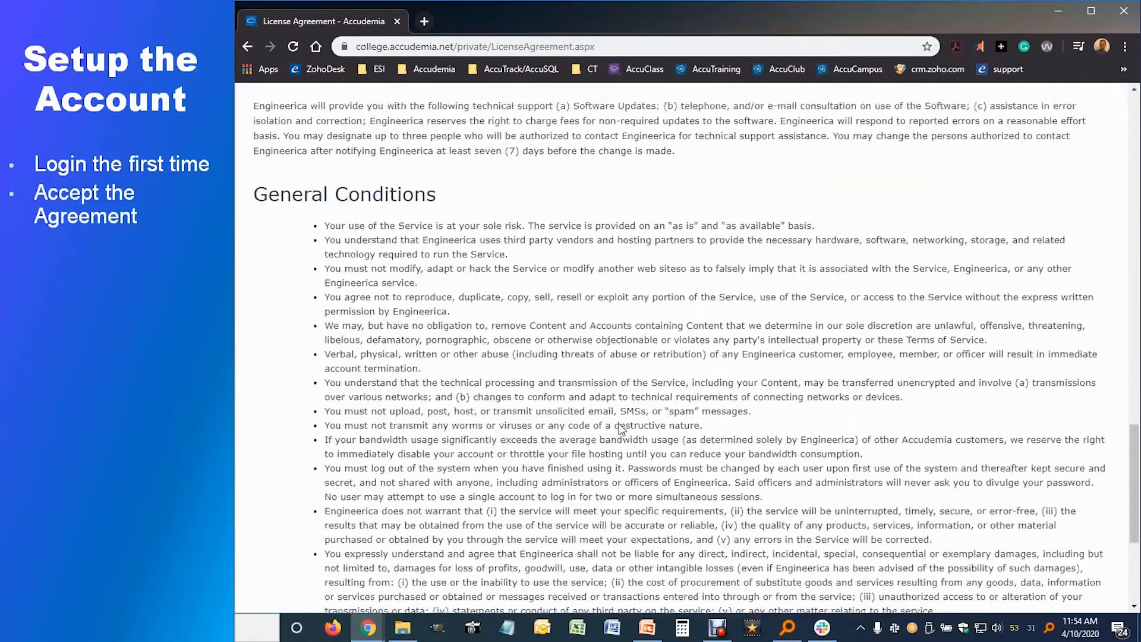
click(653, 581)
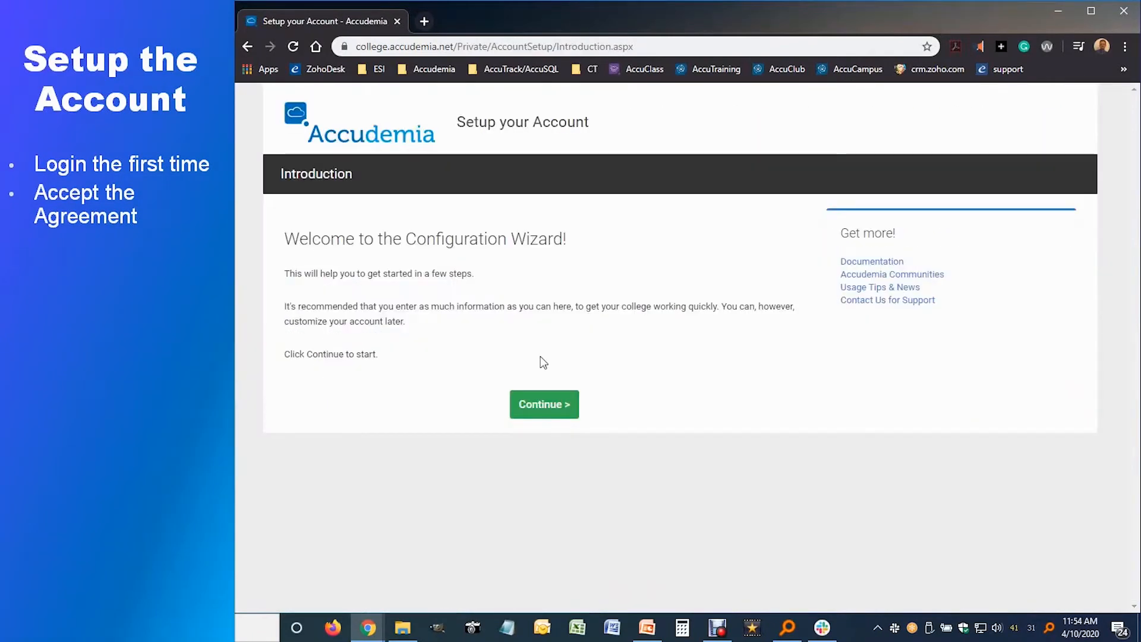
click(559, 413)
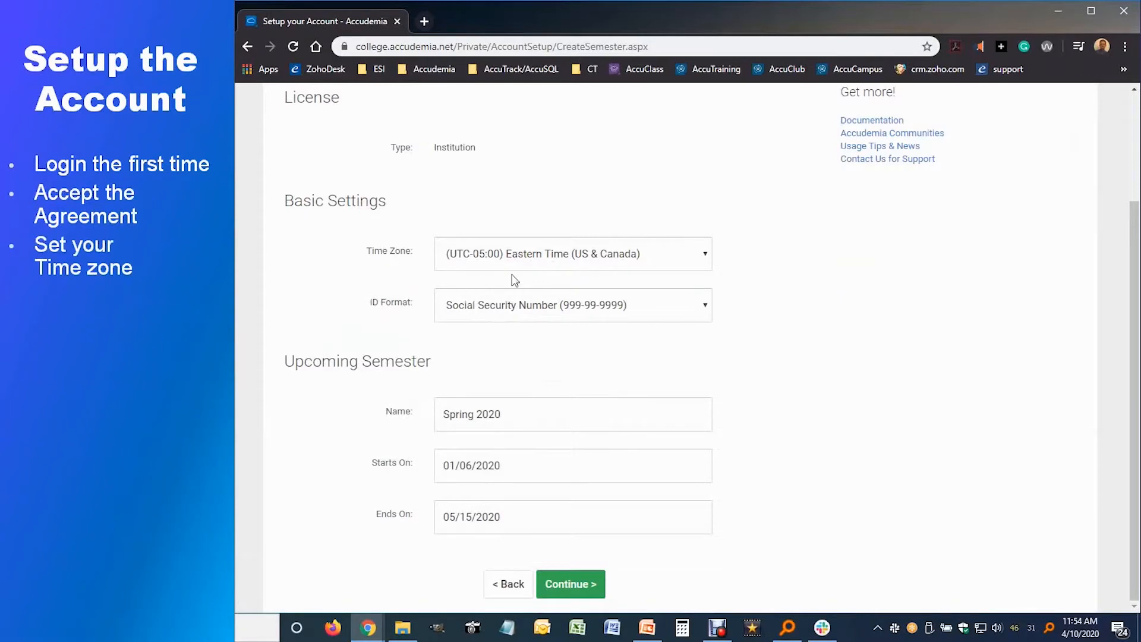
Step: Keep Eastern Time and the Spring 2020 semester (01/06/2020–05/15/2020)
click(706, 254)
click(738, 249)
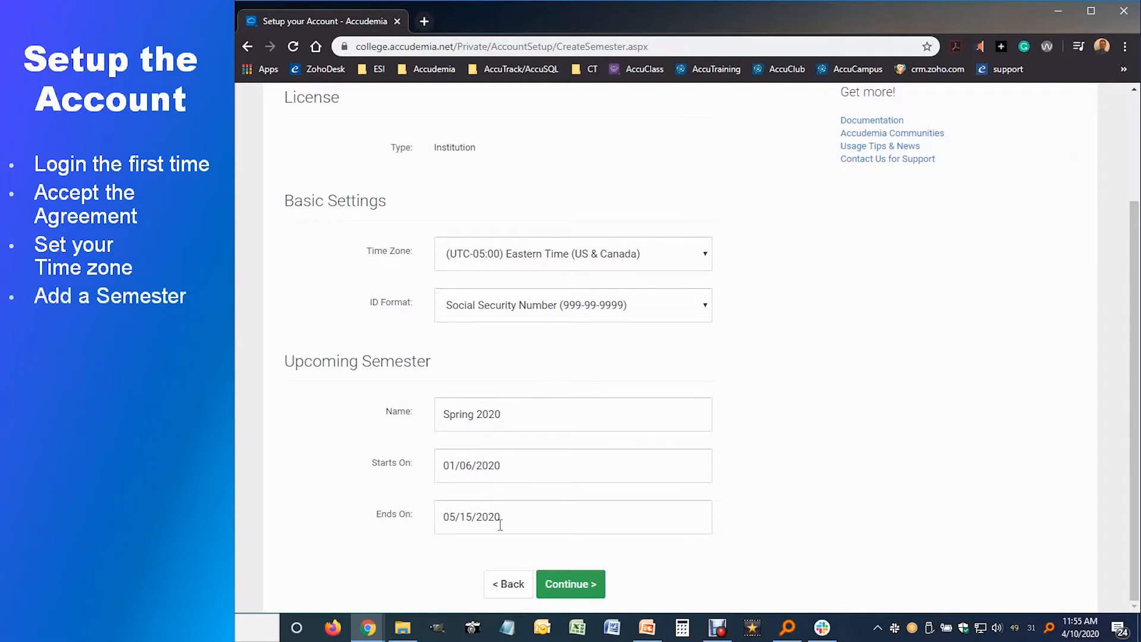
click(565, 584)
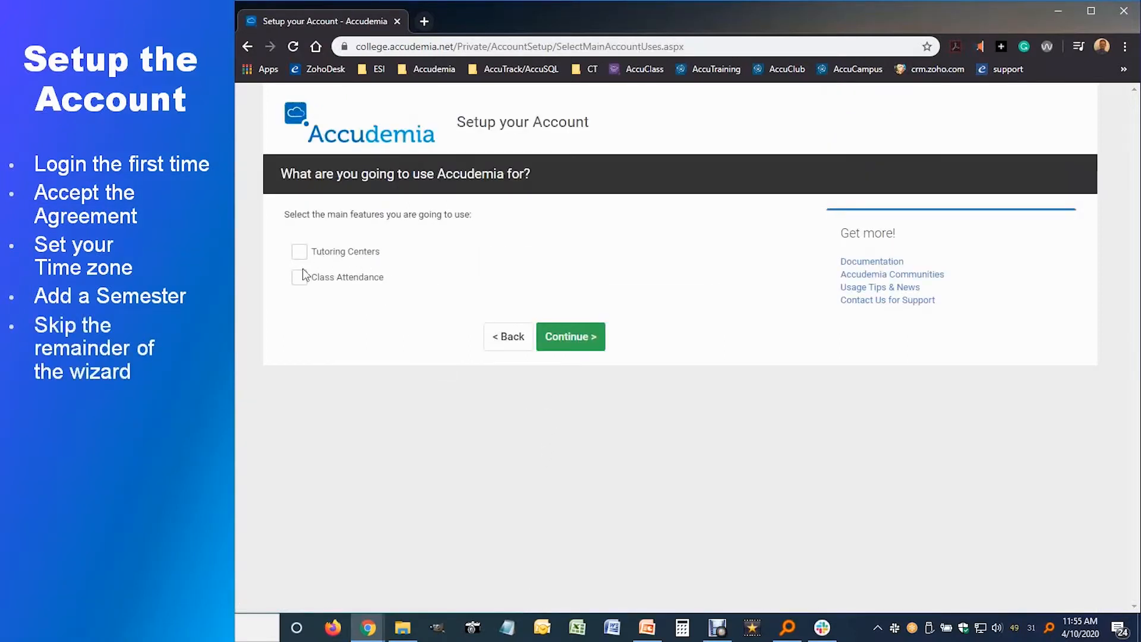
Step: Pick Tutoring Centers, skip the remaining wizard pages, finish, and dismiss the dashboard announcement
click(551, 340)
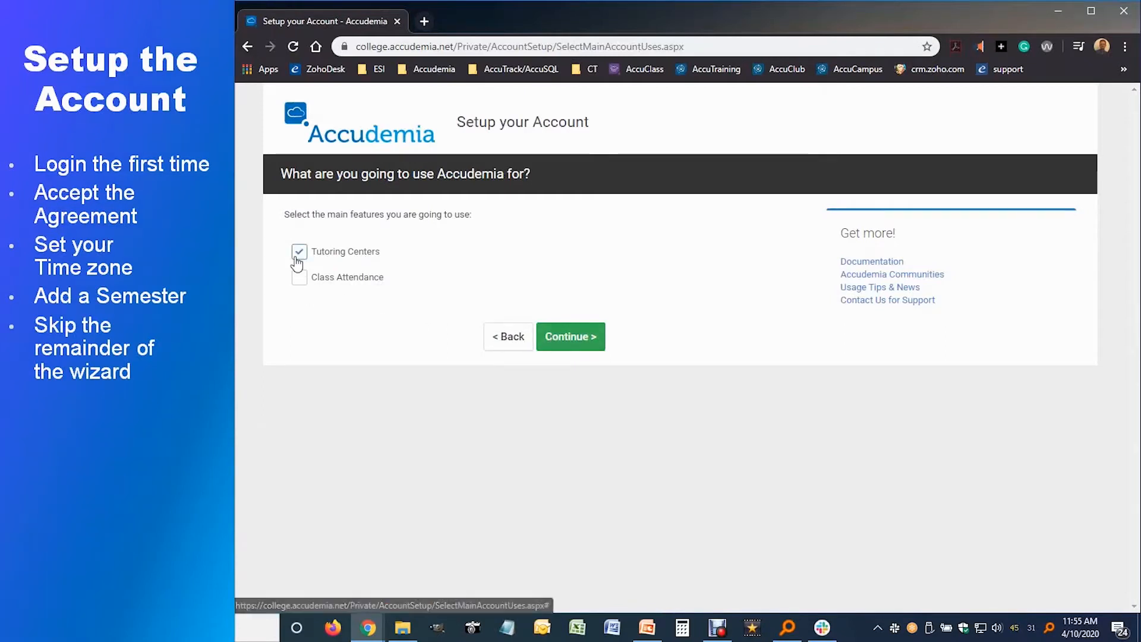
click(590, 508)
click(589, 508)
click(580, 523)
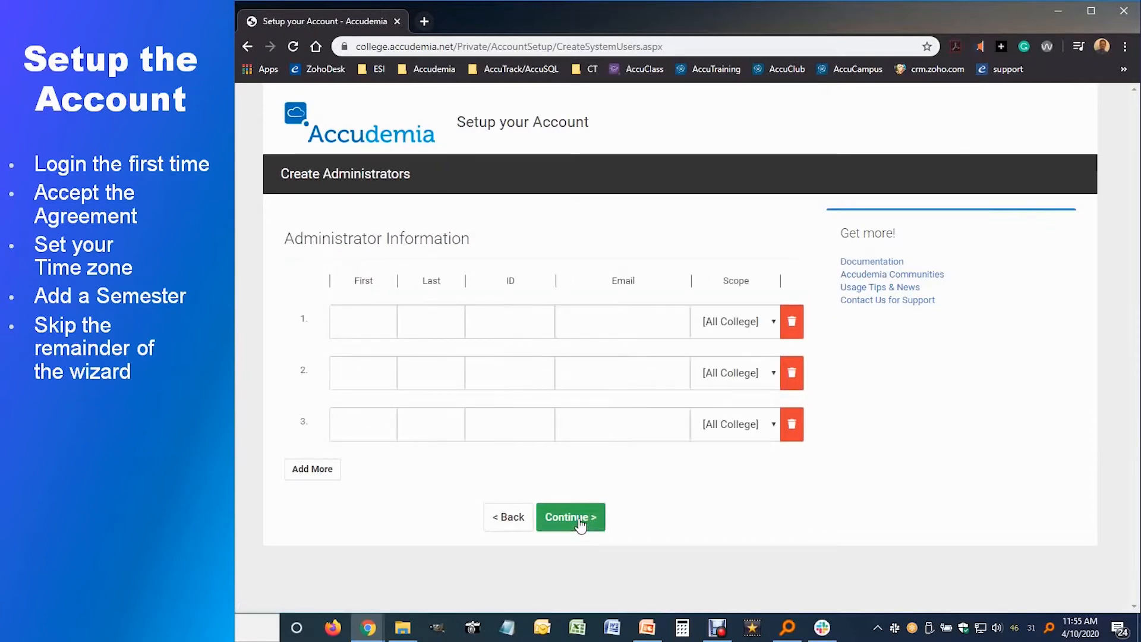
click(581, 523)
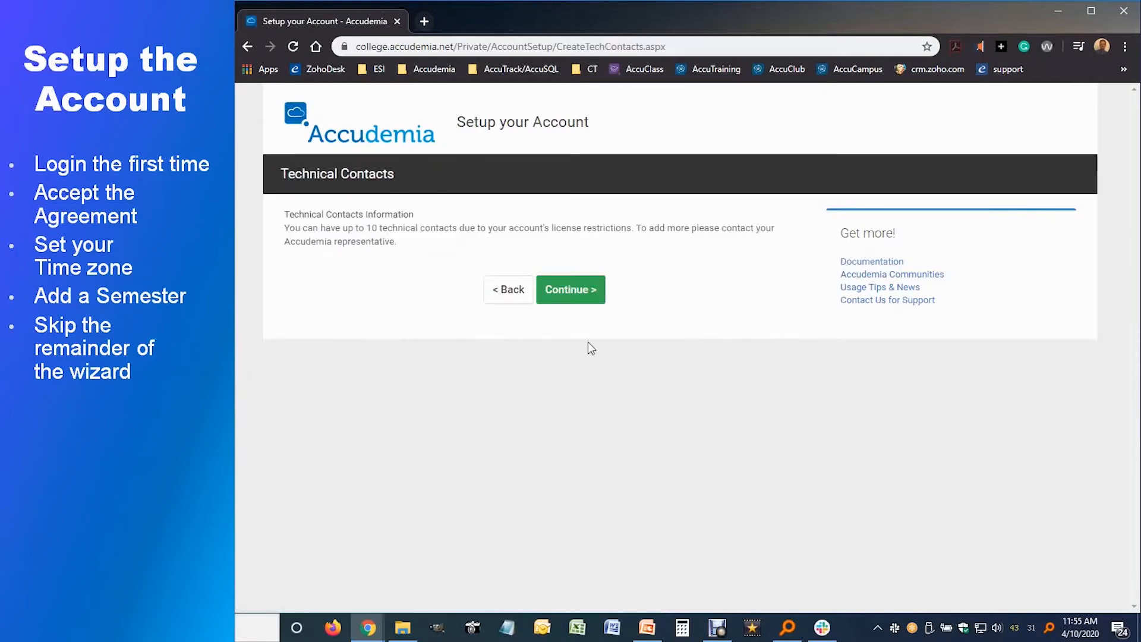
click(579, 292)
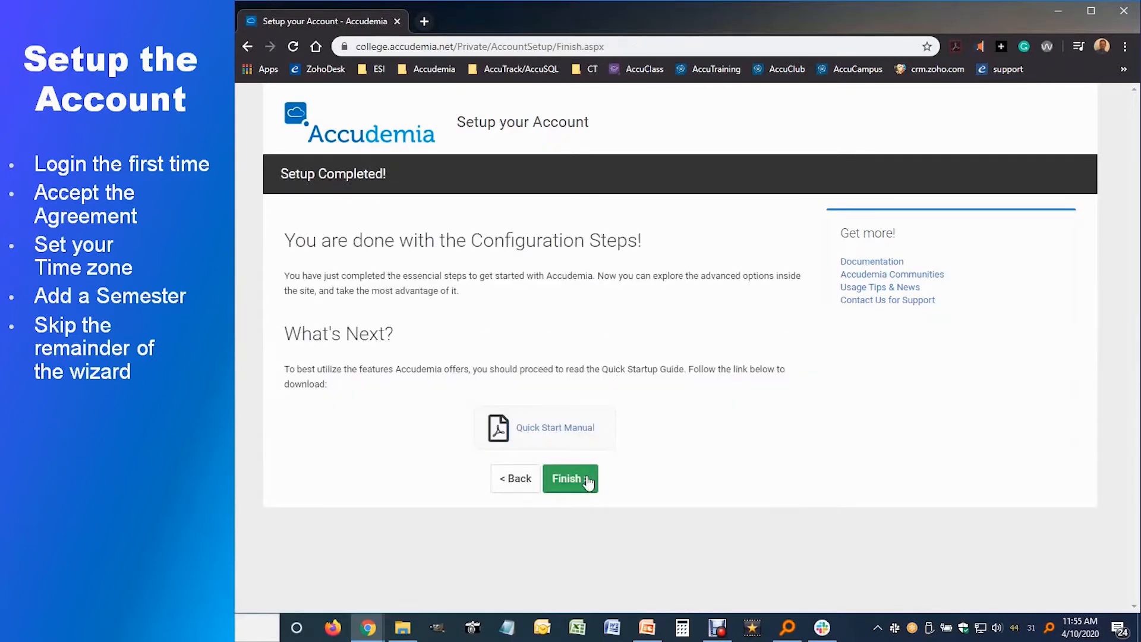
click(581, 479)
click(686, 424)
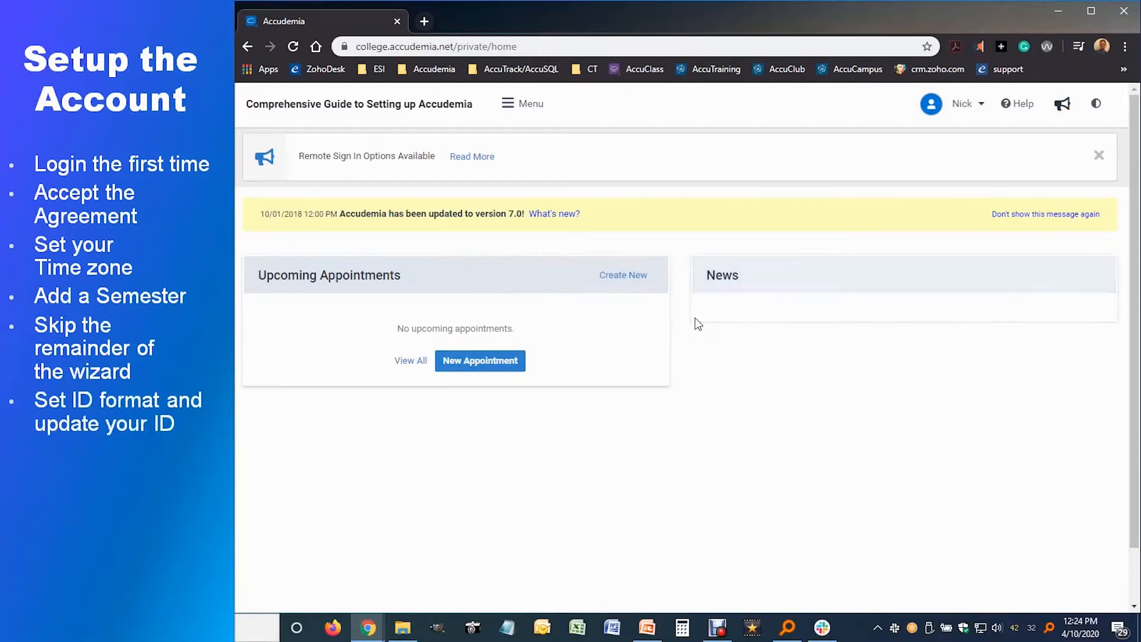
Step: Go to the User Accounts settings in the Administration Control Panel
click(532, 115)
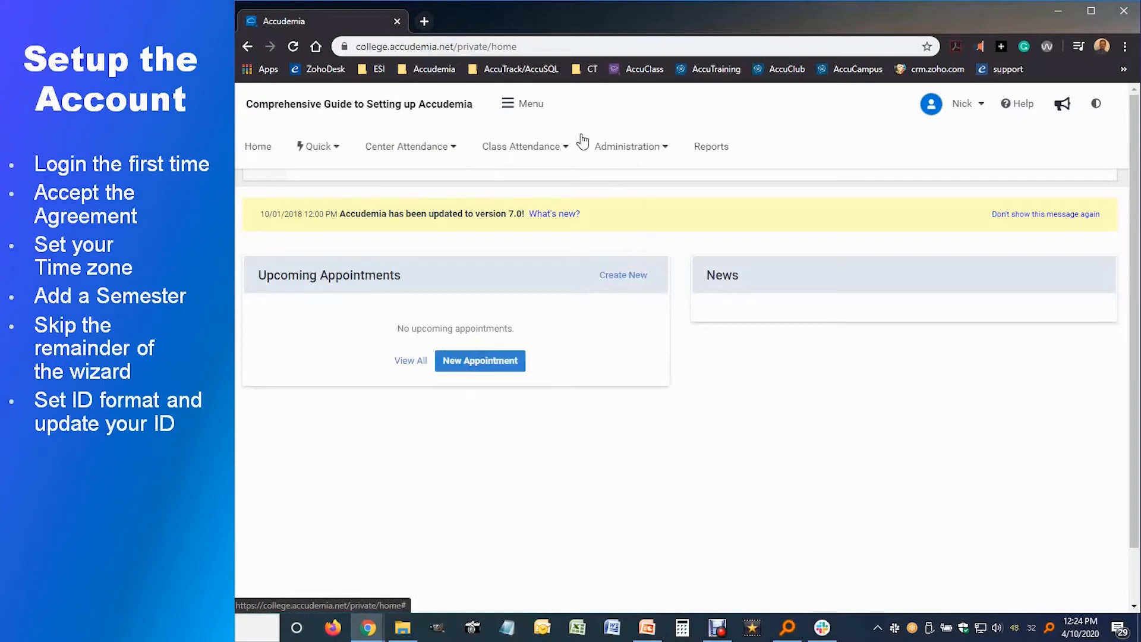
click(623, 156)
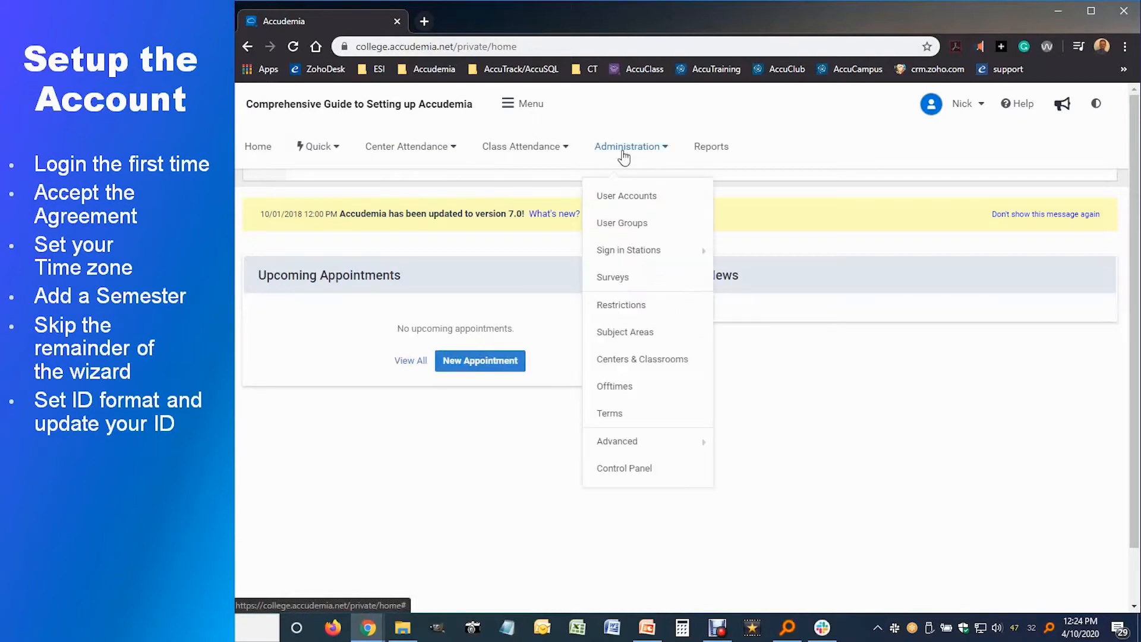
click(642, 469)
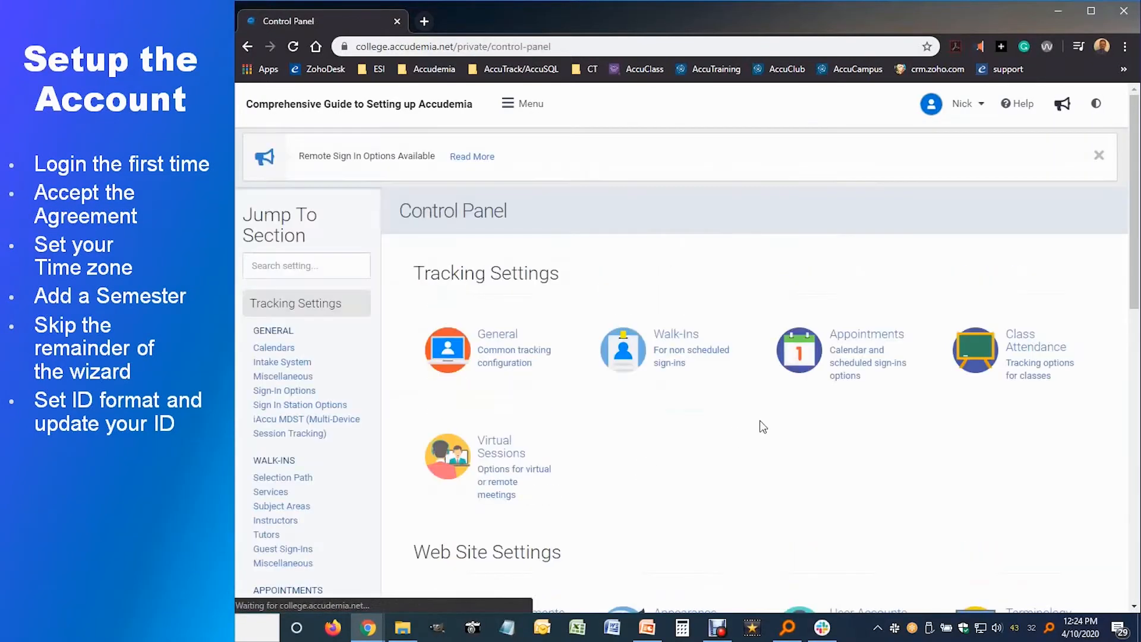
scroll(796, 473, down, 3)
click(838, 488)
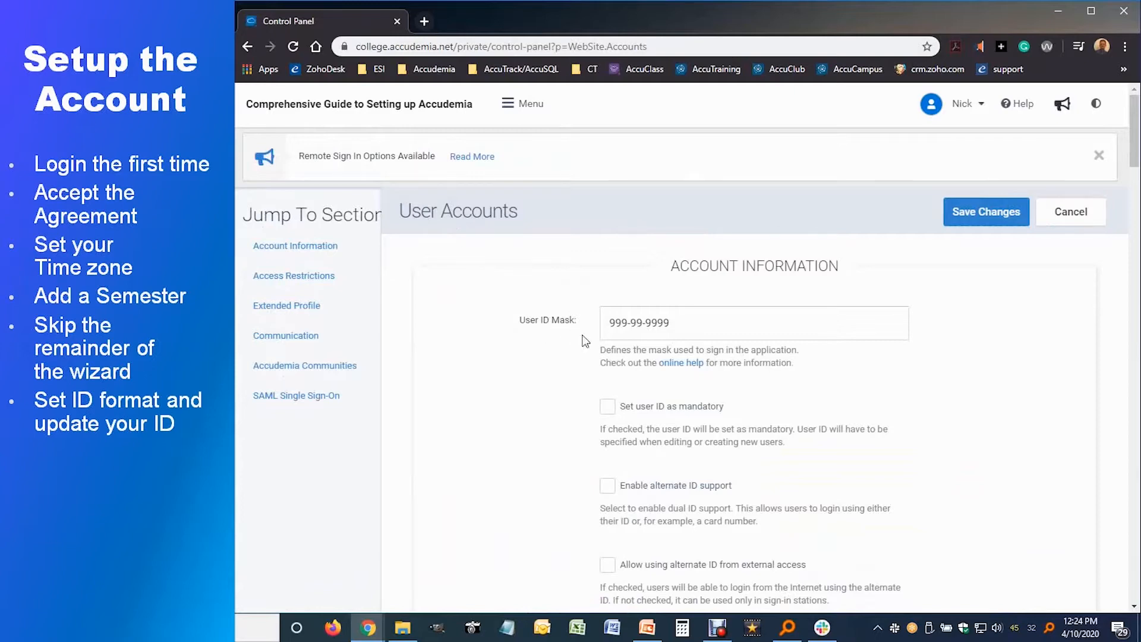
Step: Change the User ID Mask from 999-99-9999 to 9999999 and apply it
drag(666, 331, 593, 343)
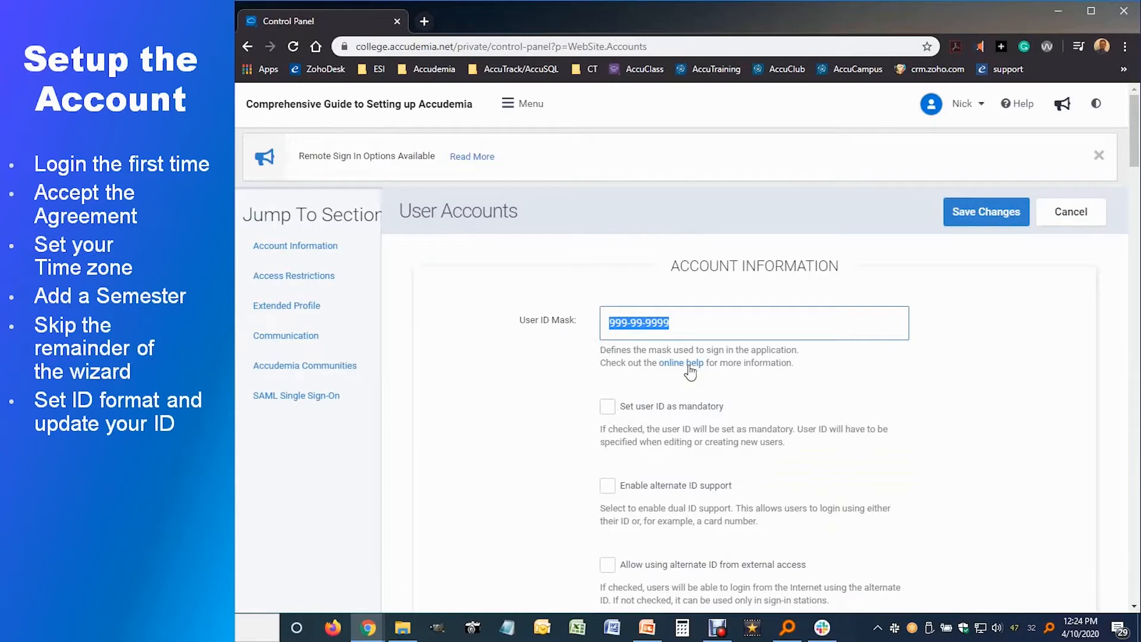
click(630, 325)
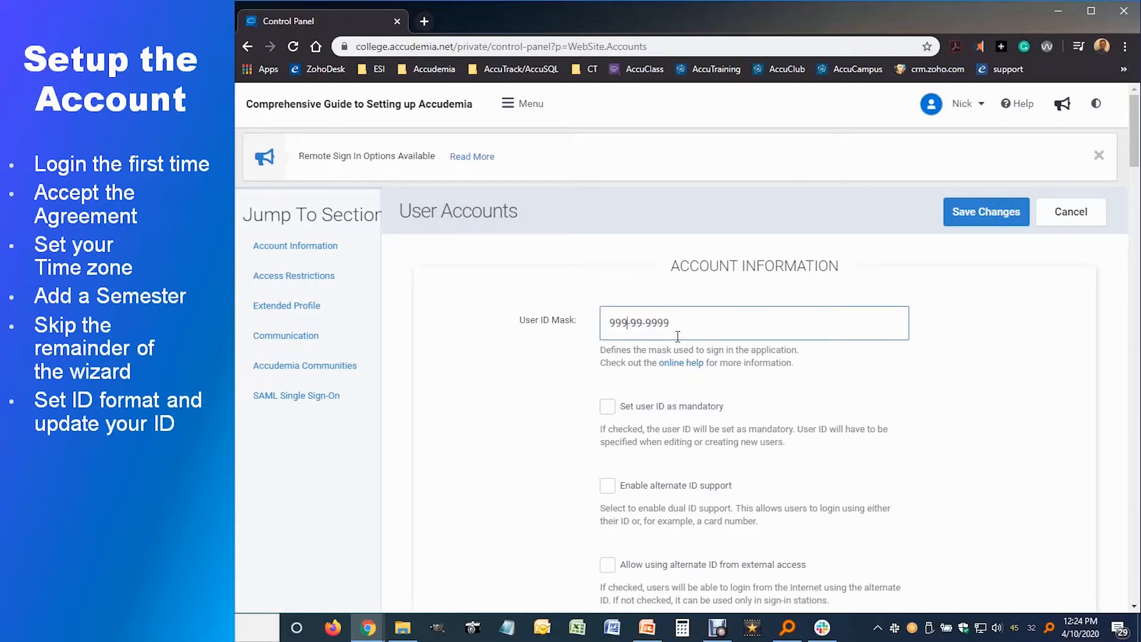
key(BackSpace)
key(BackSpace)
key(Delete)
key(Delete)
click(612, 408)
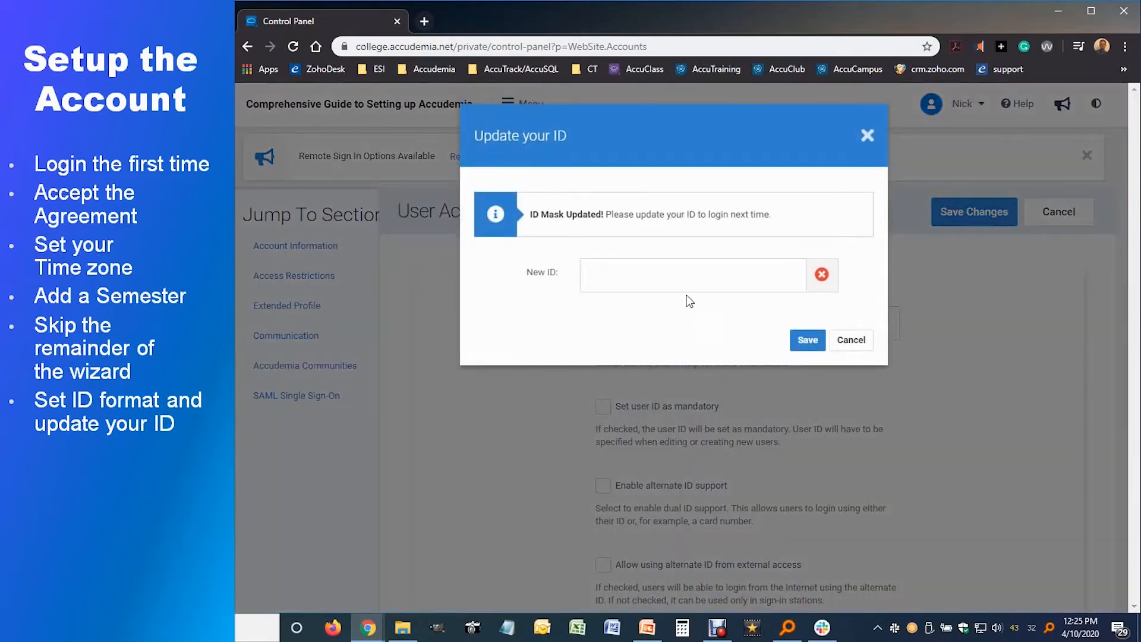
Step: Save a seven-digit ID for yourself, make user IDs mandatory, and save the settings
click(609, 284)
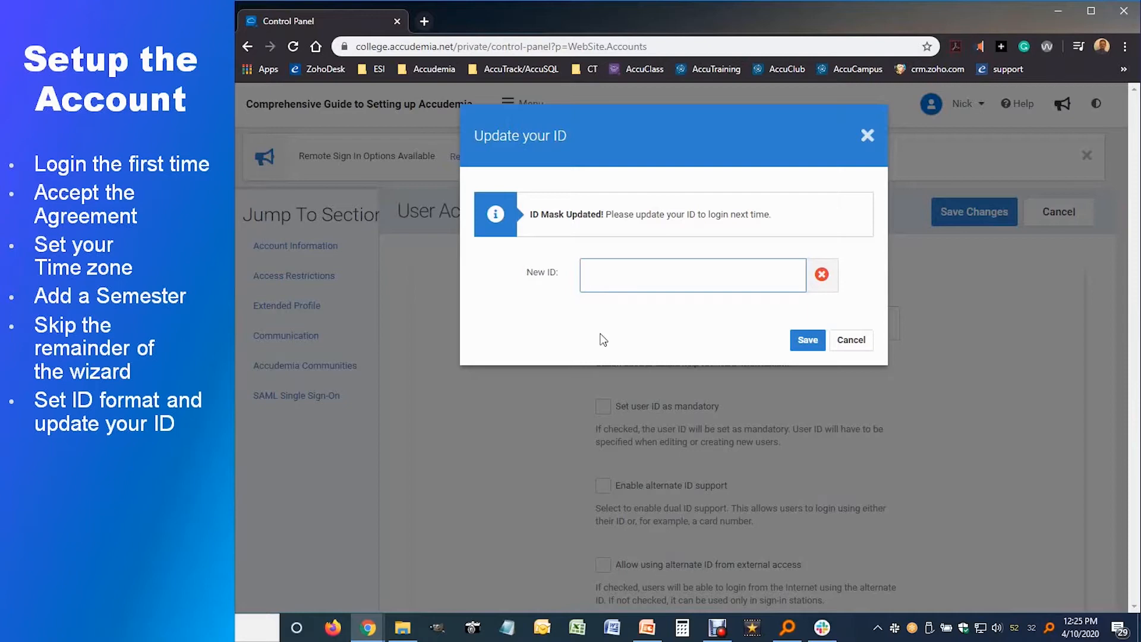
text(1111111)
click(810, 343)
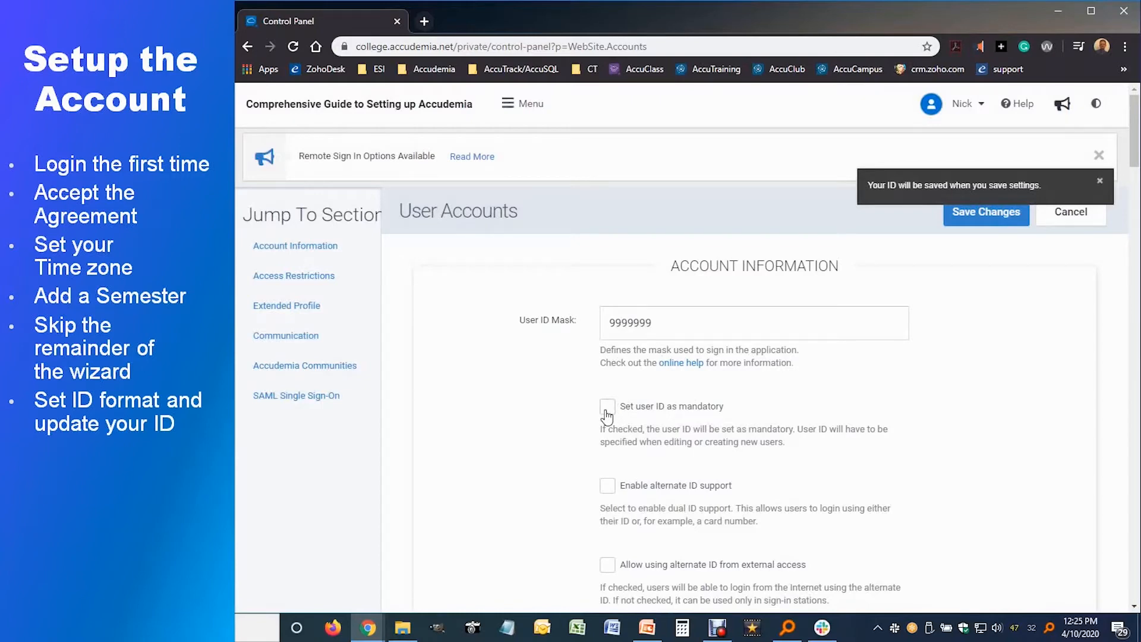
click(607, 410)
click(986, 214)
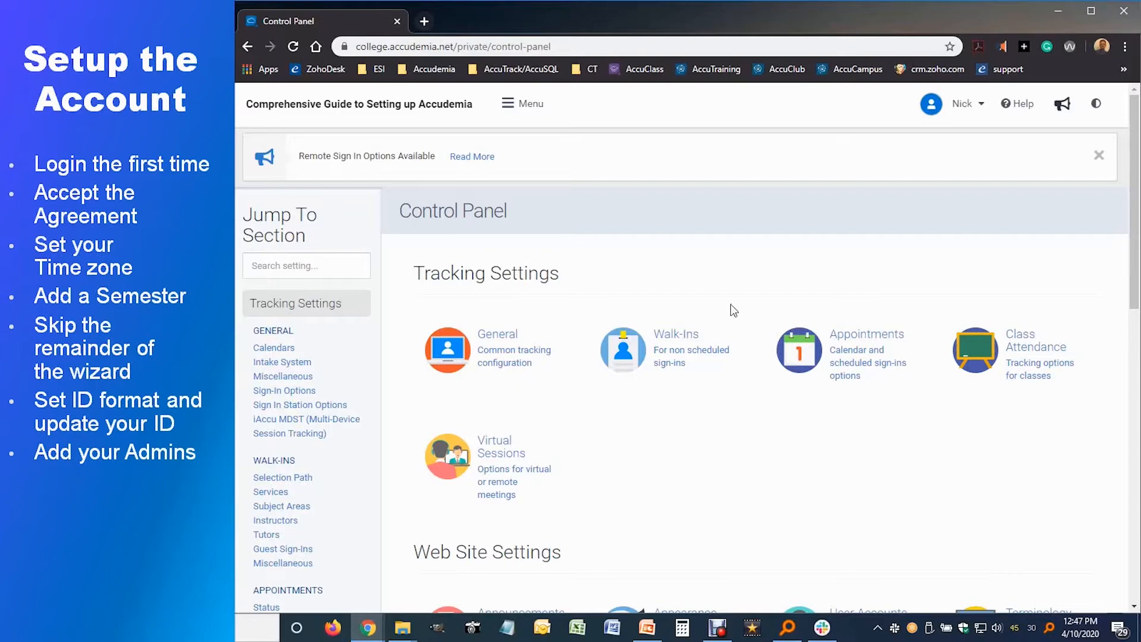
Step: Go to Administration > User Accounts from the main menu
click(526, 115)
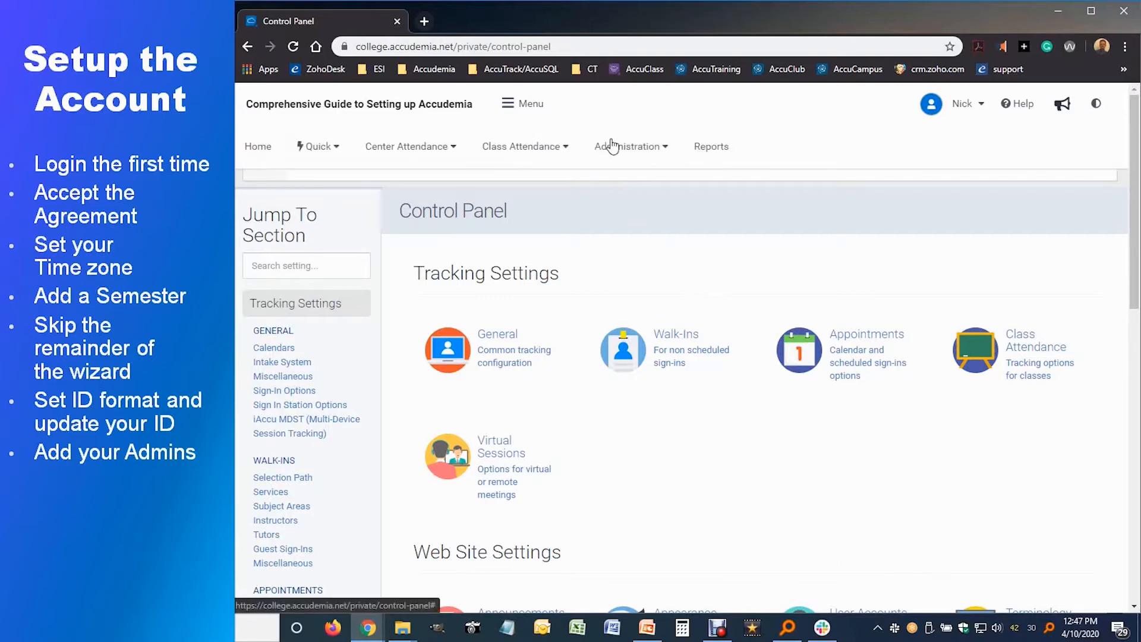
click(632, 149)
click(638, 198)
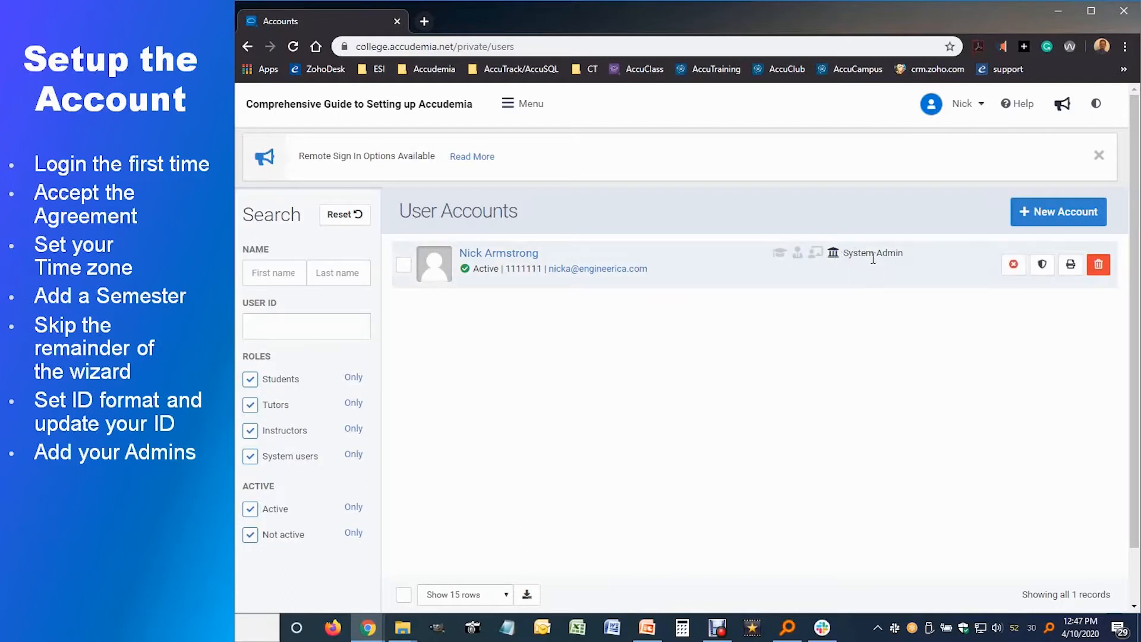
Step: Start a new user account and enter the new admin's first and last name
click(1045, 221)
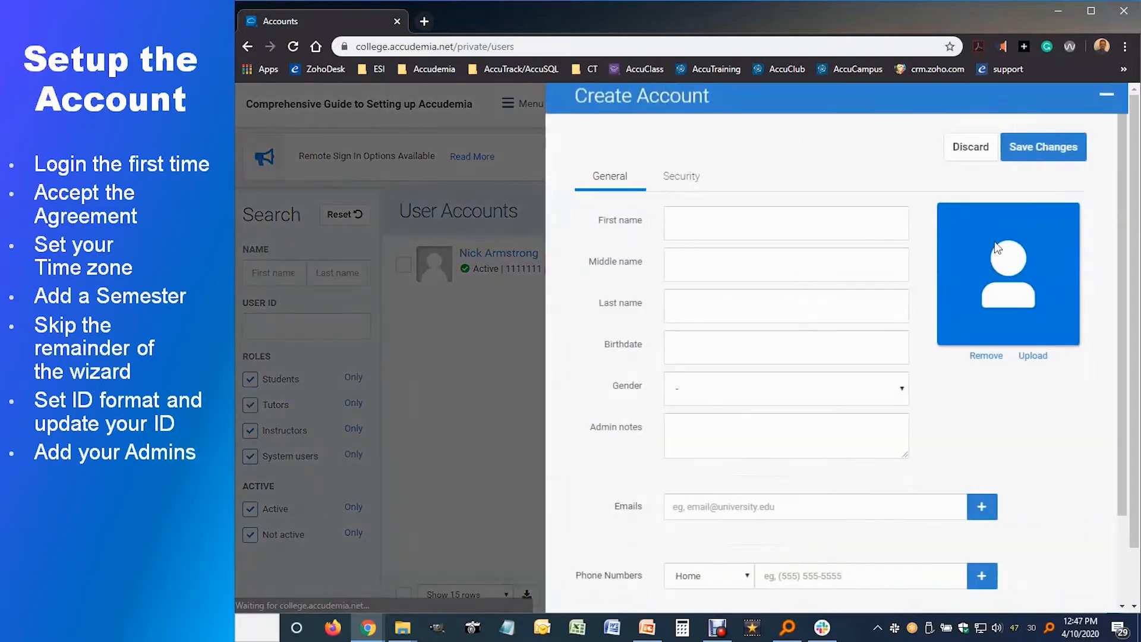
click(684, 229)
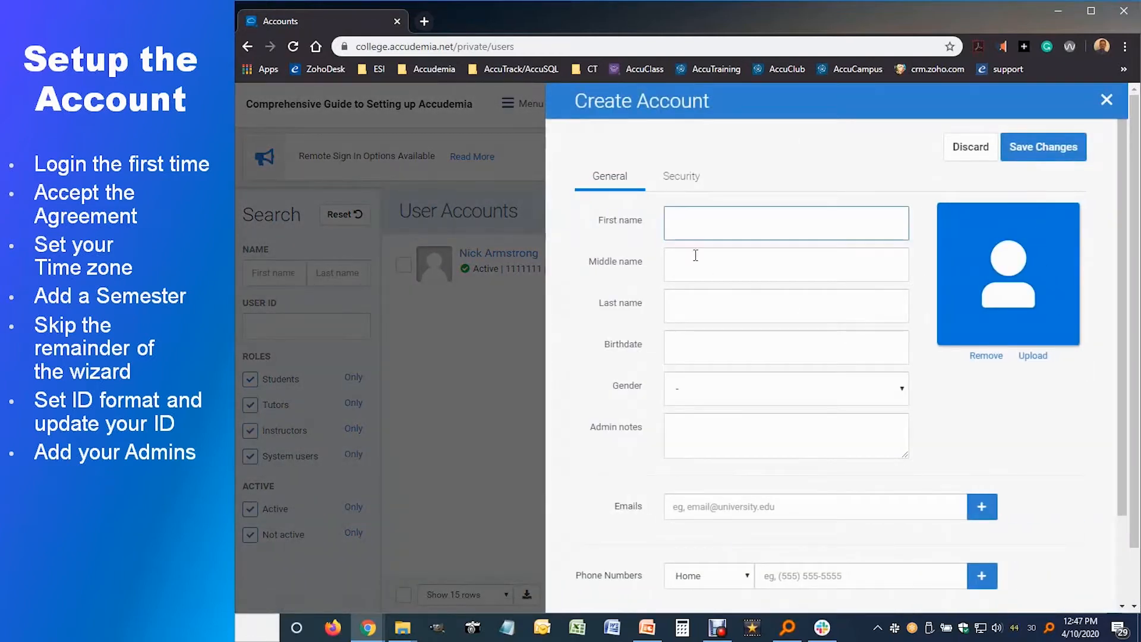
key(Tab)
key(Tab)
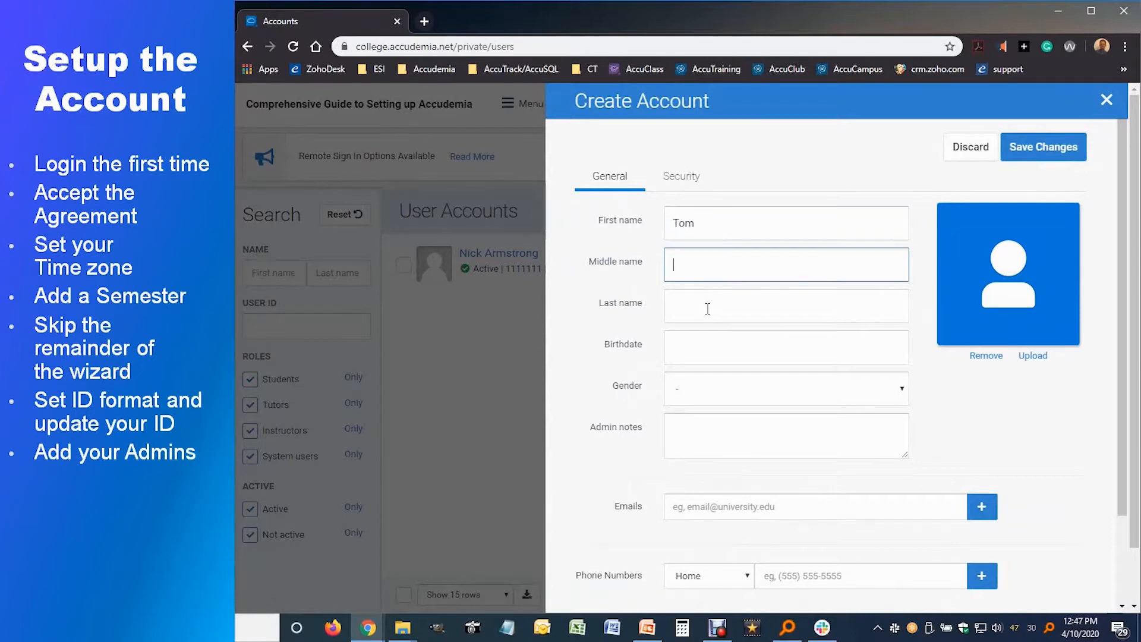
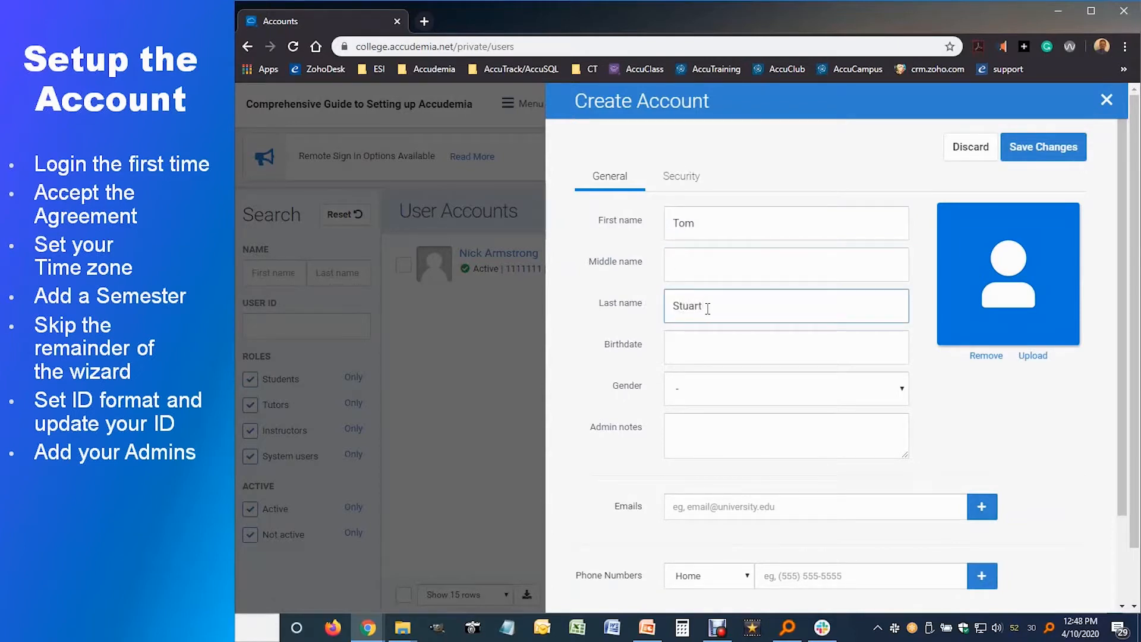
click(682, 178)
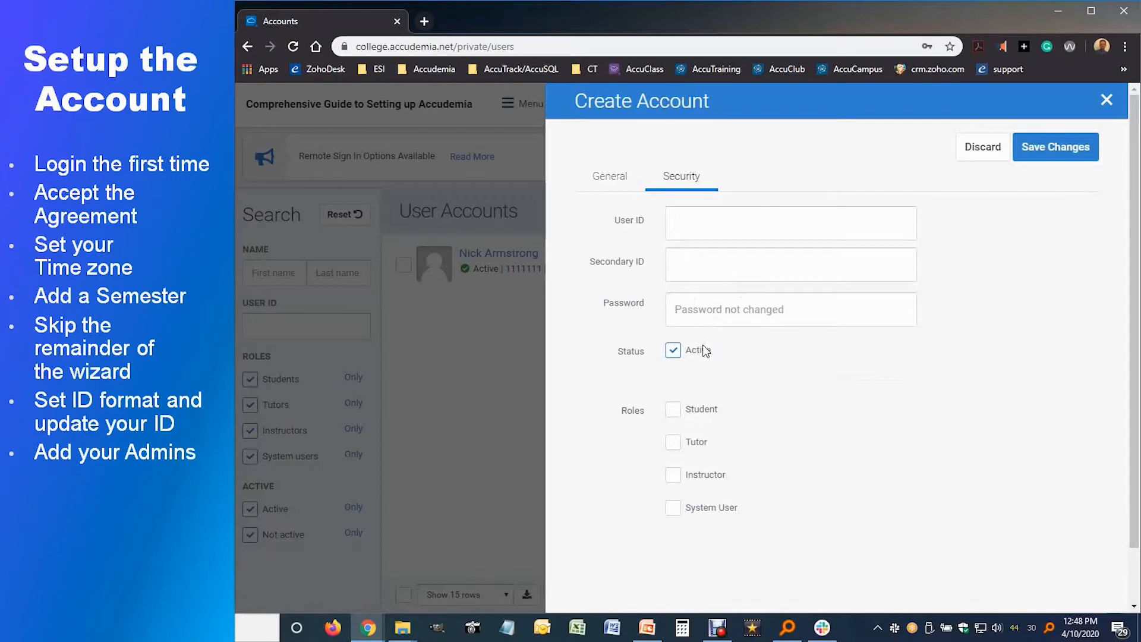
Step: Enter a seven-digit user ID for the account and tick the System User role
click(675, 231)
text(2222222)
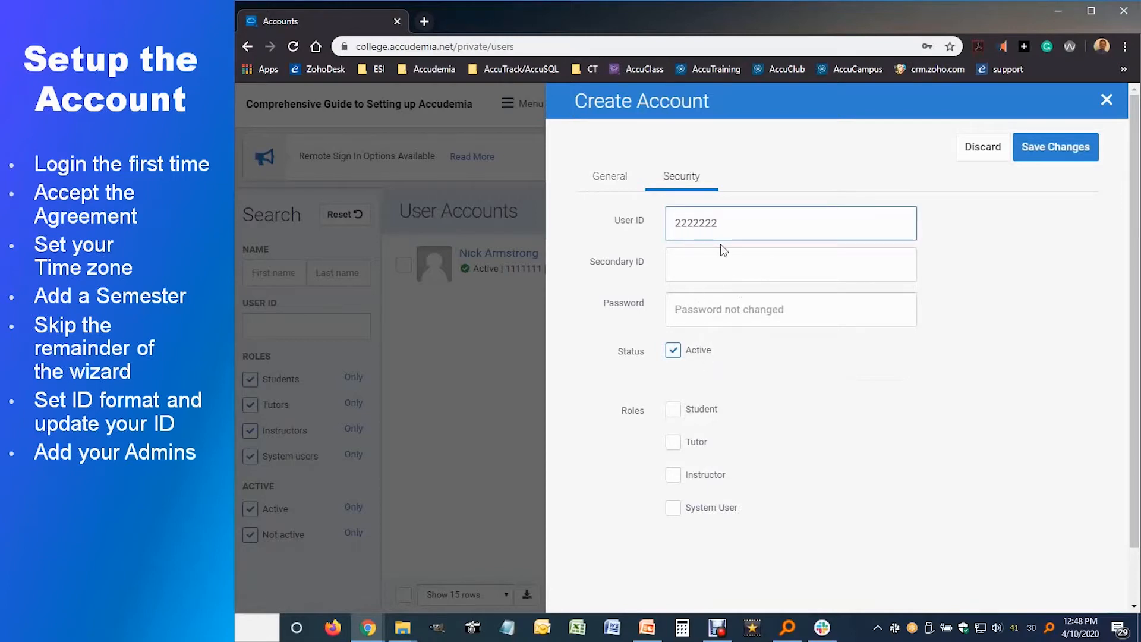
click(681, 509)
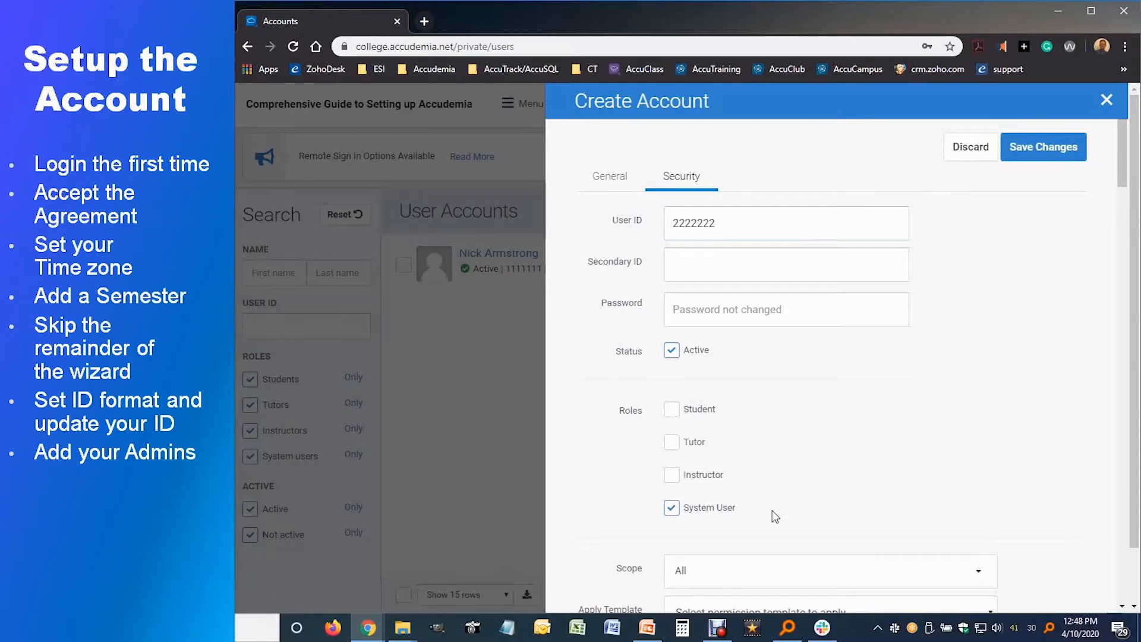
Step: Apply the Center Administrator permission template to the account
scroll(775, 516, down, 3)
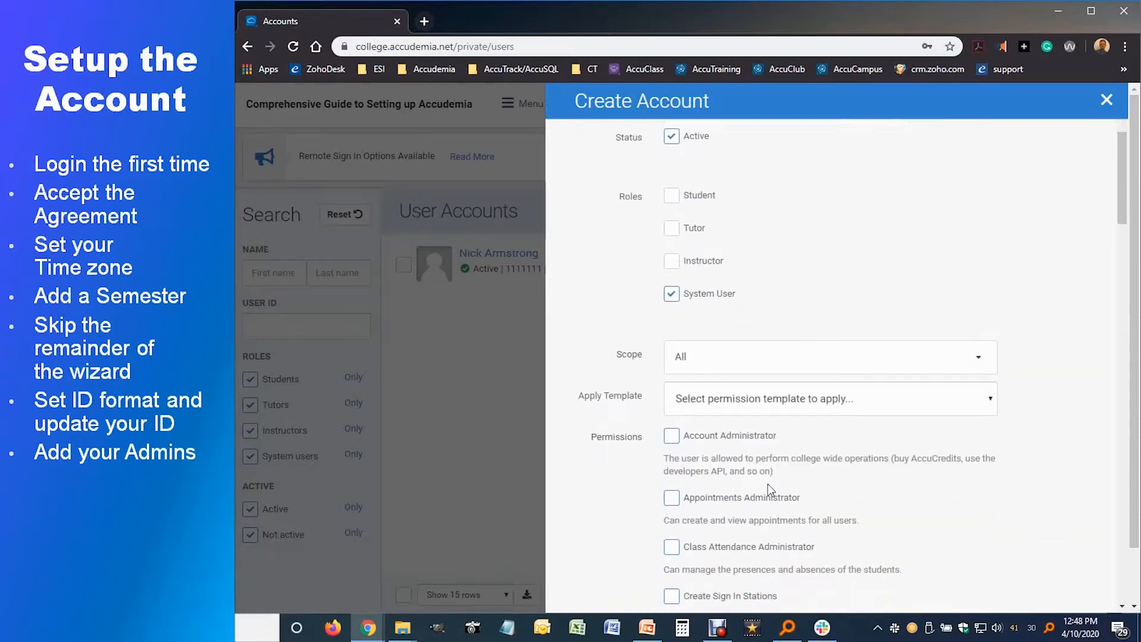
click(779, 401)
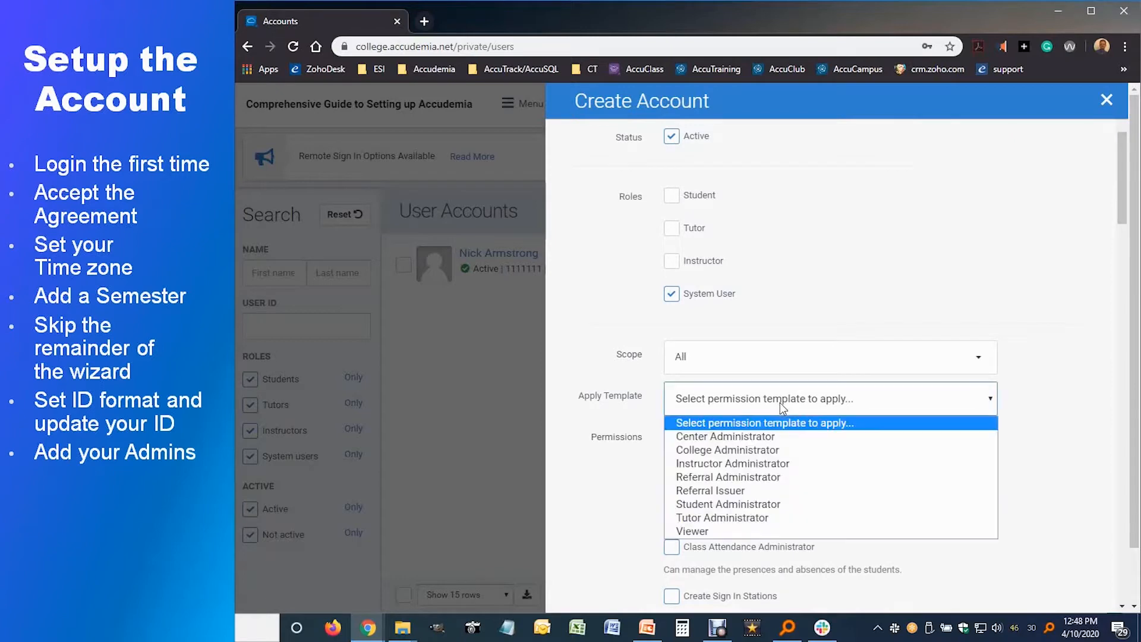
click(722, 439)
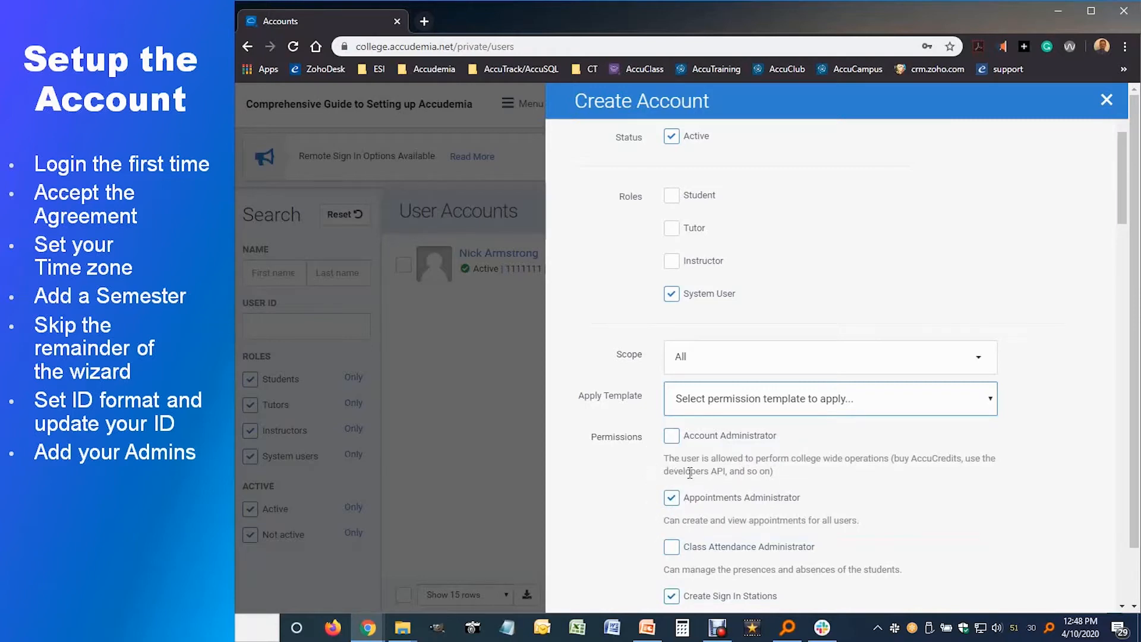
scroll(651, 475, down, 3)
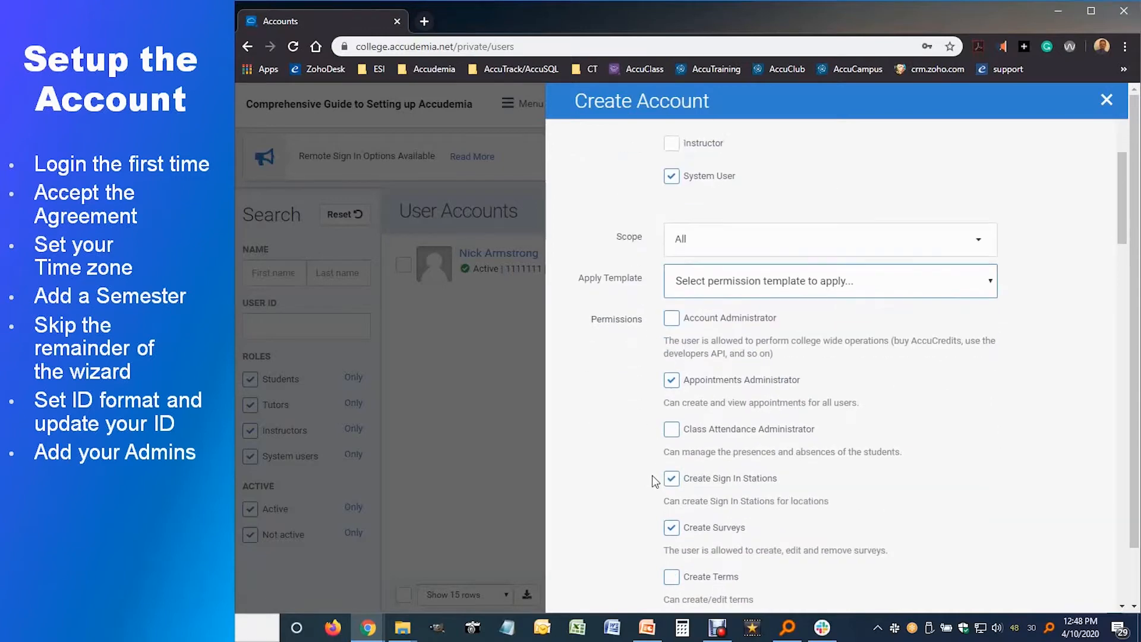
scroll(652, 476, up, 1)
scroll(651, 475, up, 2)
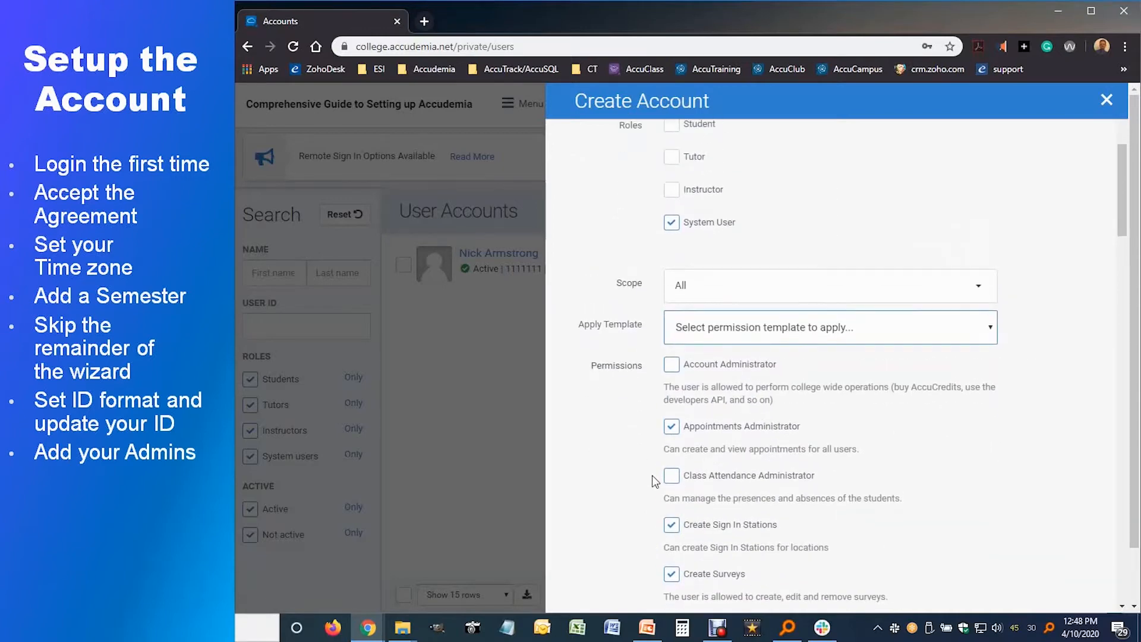
scroll(652, 476, up, 5)
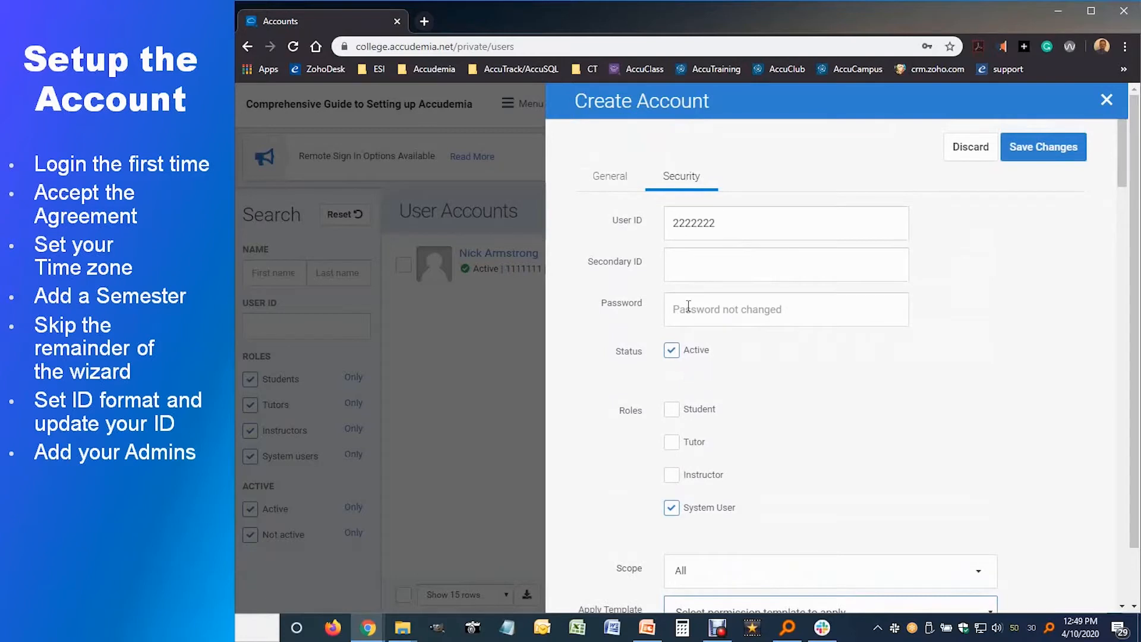
Step: Add the admin's e-mail address to the account and save the new account
click(622, 188)
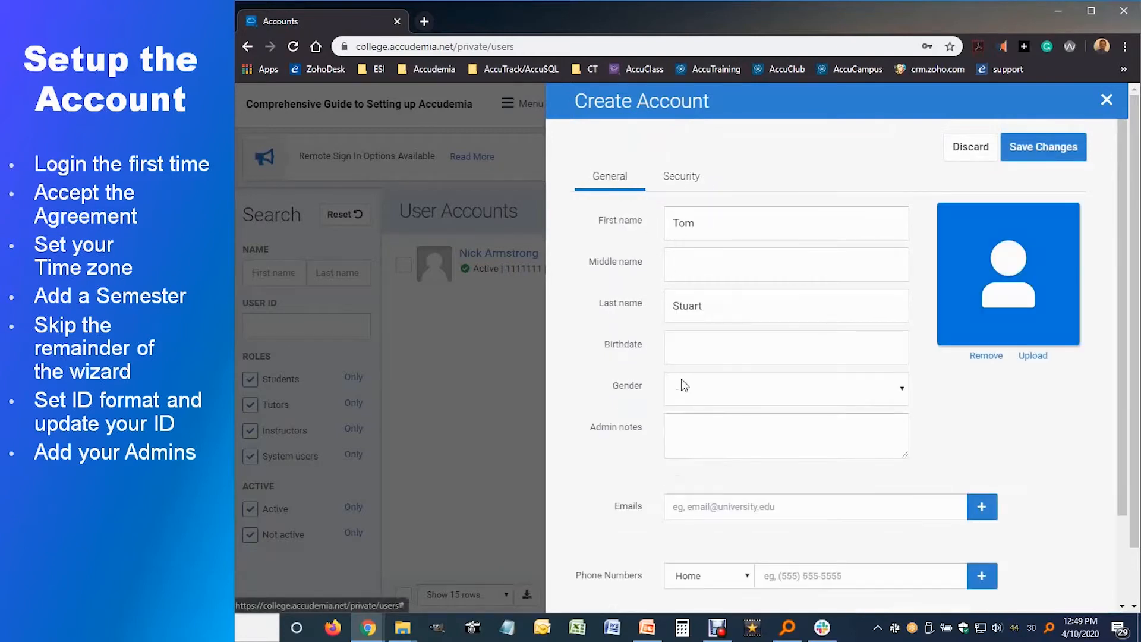
click(683, 507)
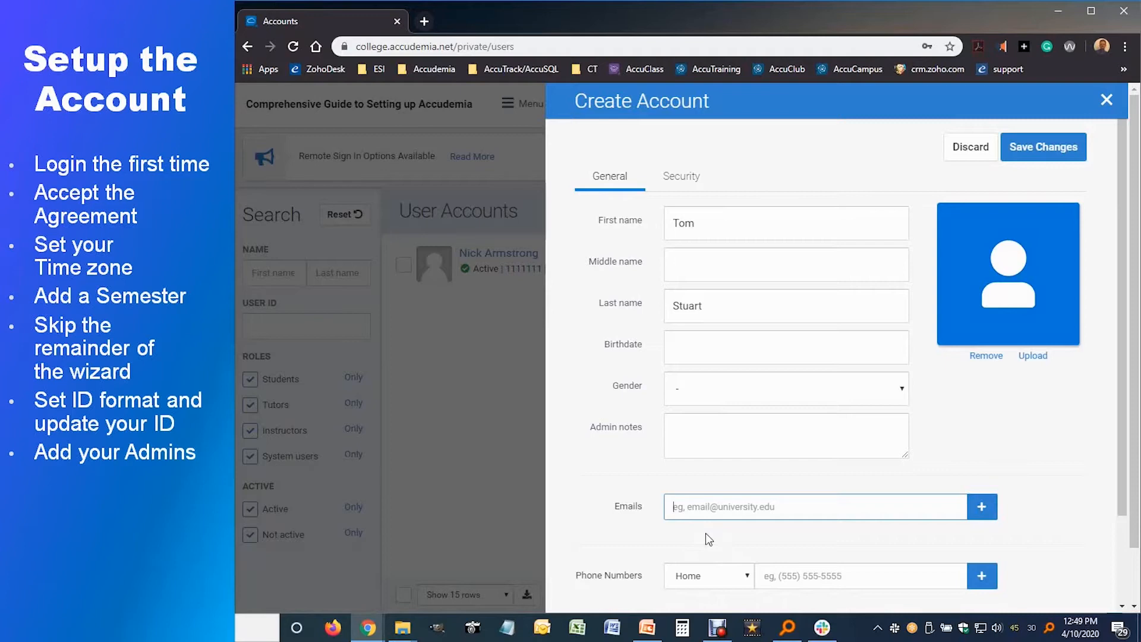
click(986, 506)
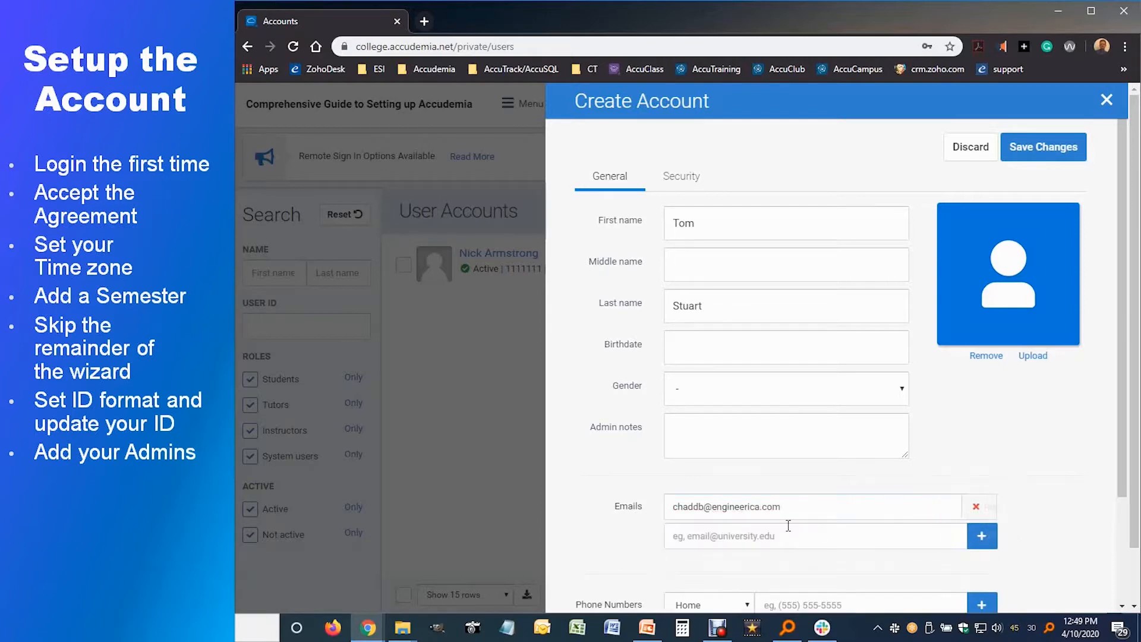
click(693, 188)
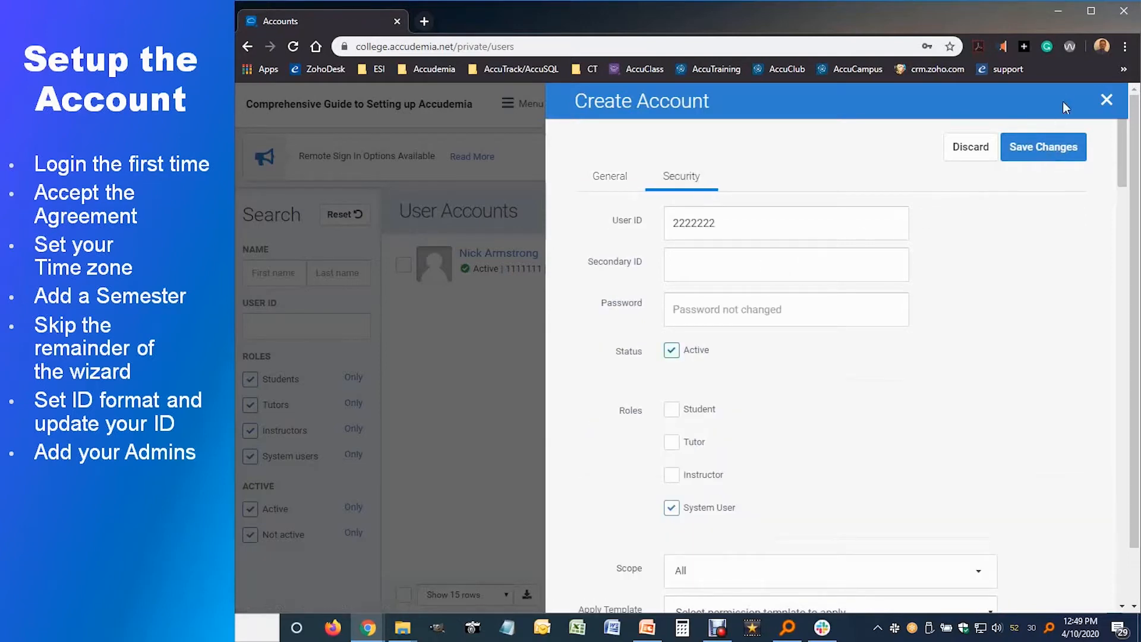
click(1040, 151)
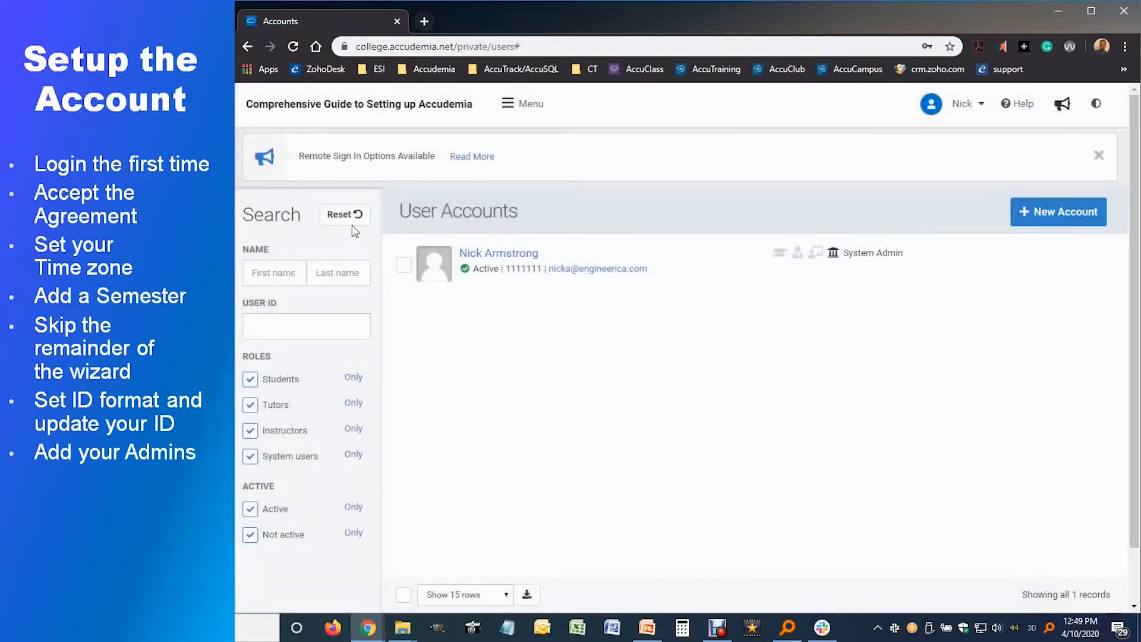
Step: Reset the user filters, open Centers & Classrooms, and begin a new location
click(345, 214)
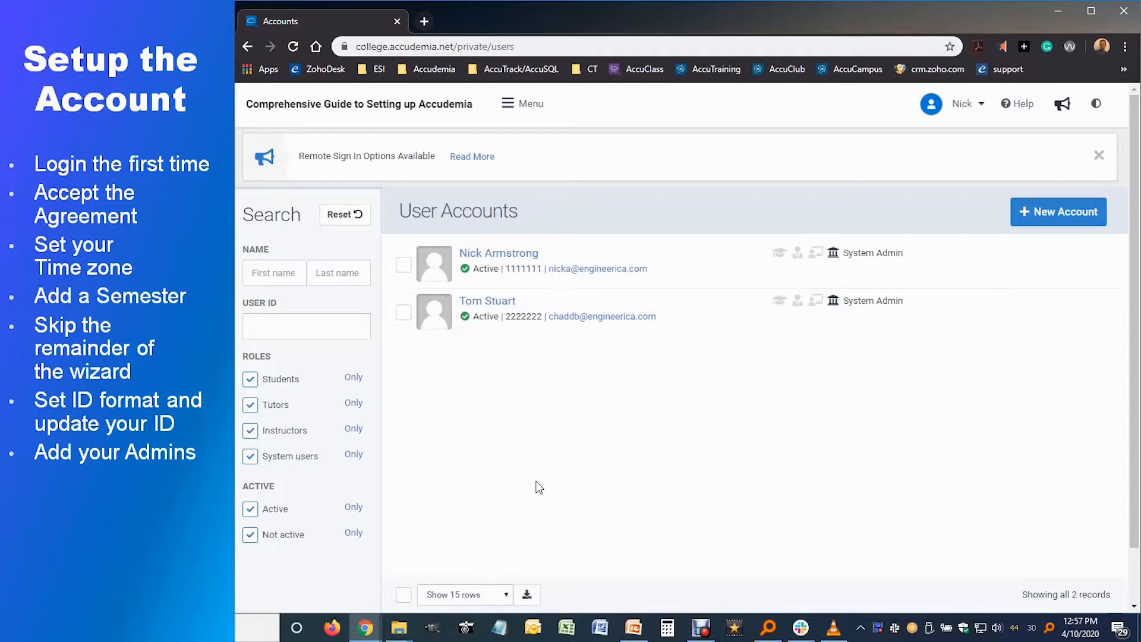
click(528, 112)
click(647, 153)
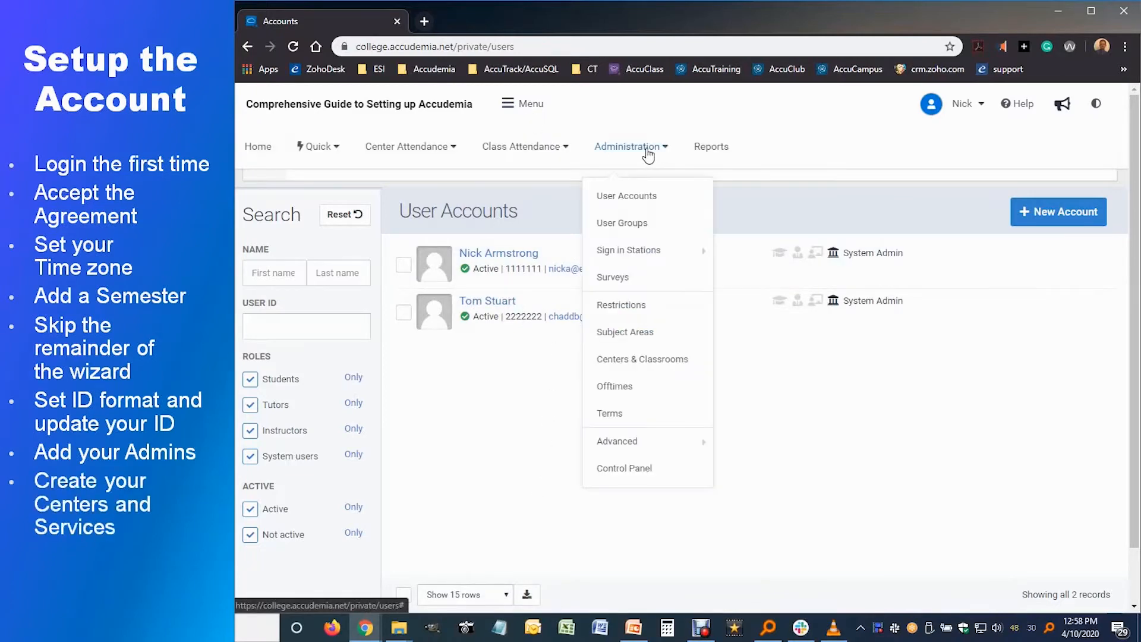
click(652, 369)
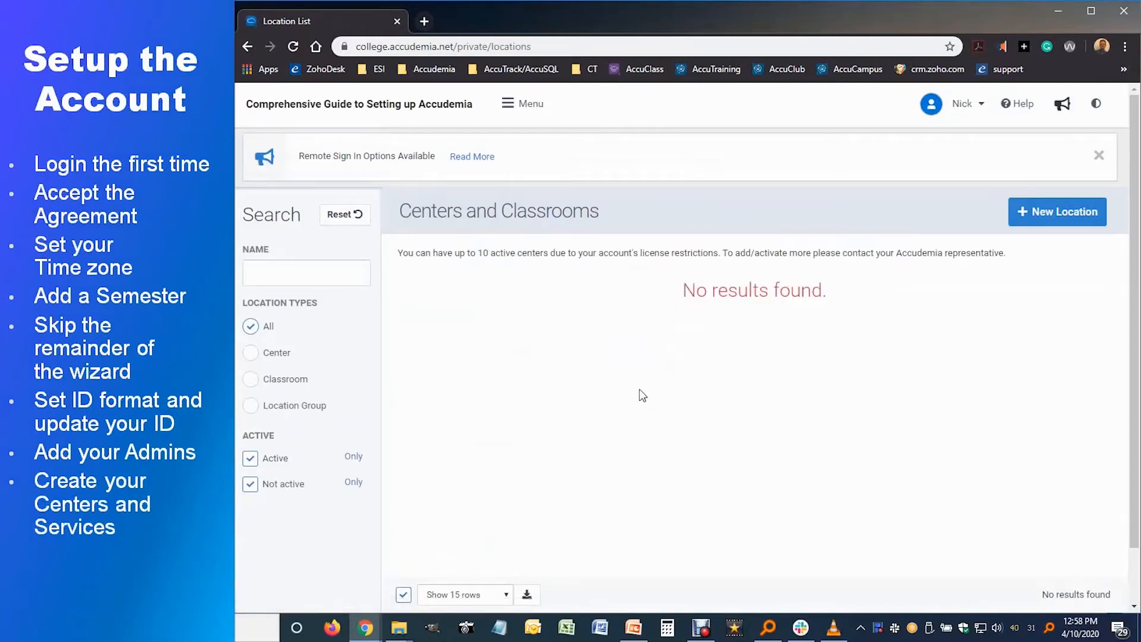
drag(478, 256, 548, 262)
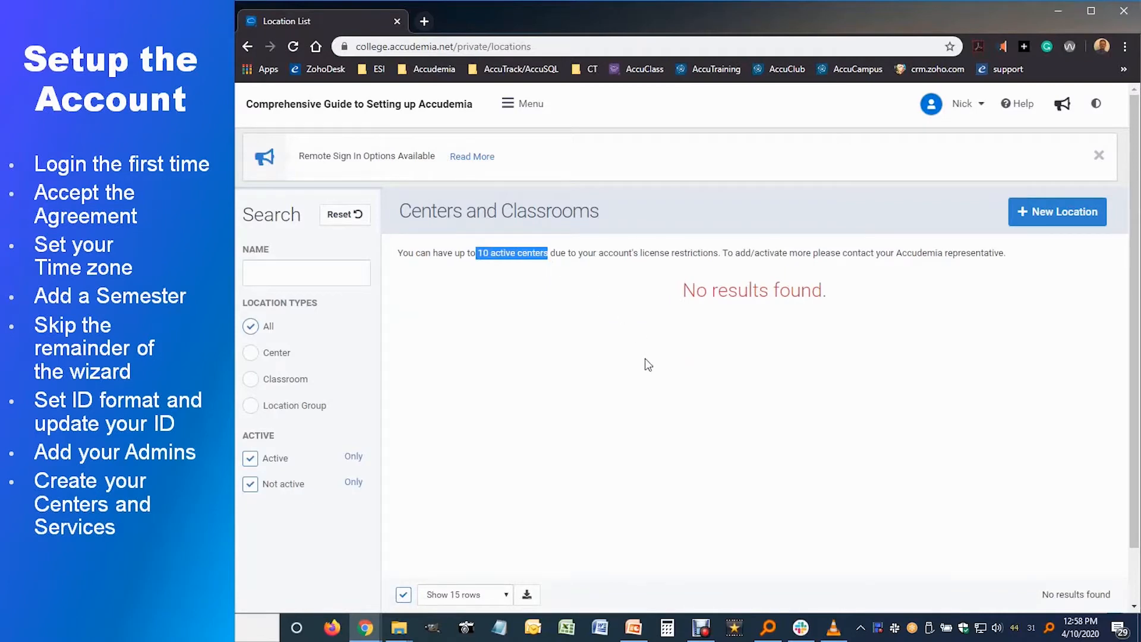
click(667, 352)
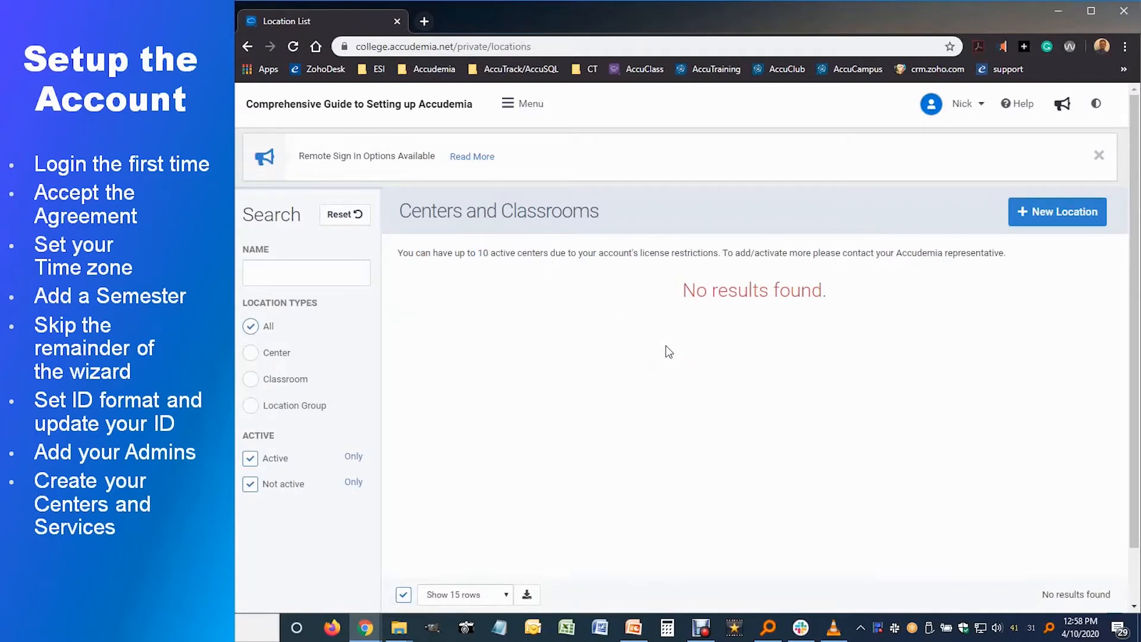
click(1039, 227)
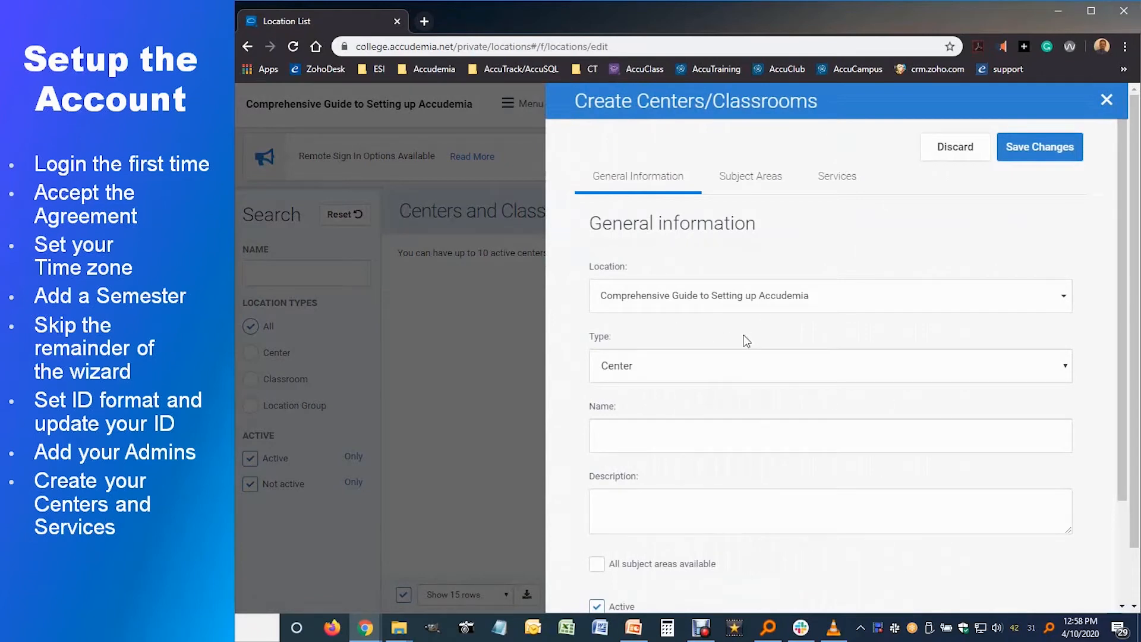
Step: Keep the location type as Center and name the new center 'Tutoring Center'
click(1056, 303)
click(1056, 305)
scroll(655, 402, down, 2)
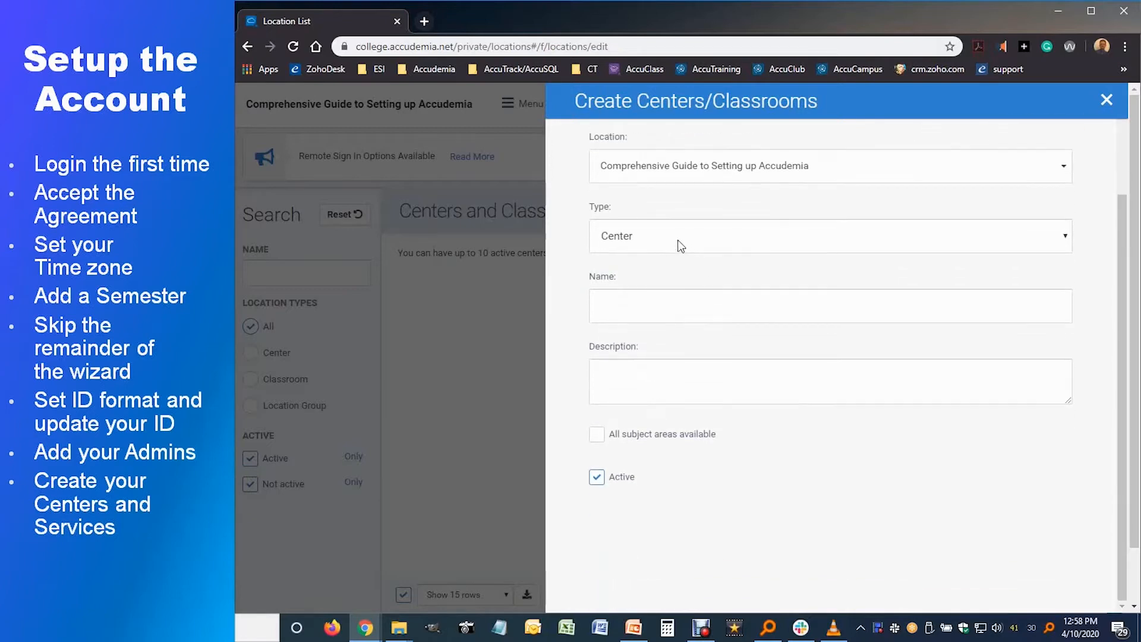
click(657, 238)
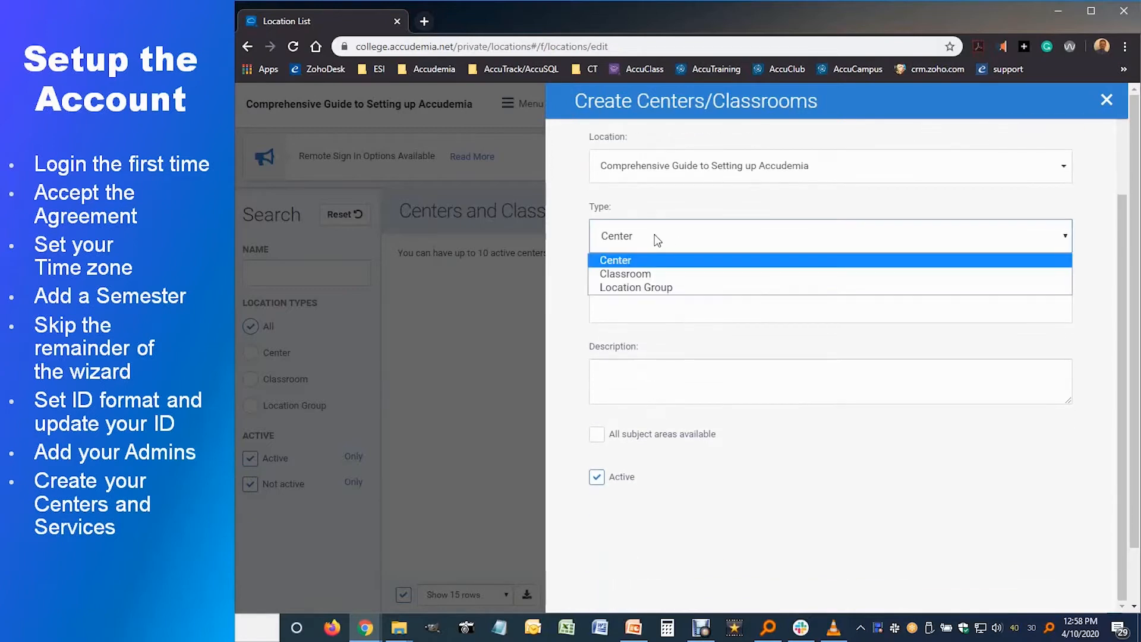
click(625, 265)
click(630, 308)
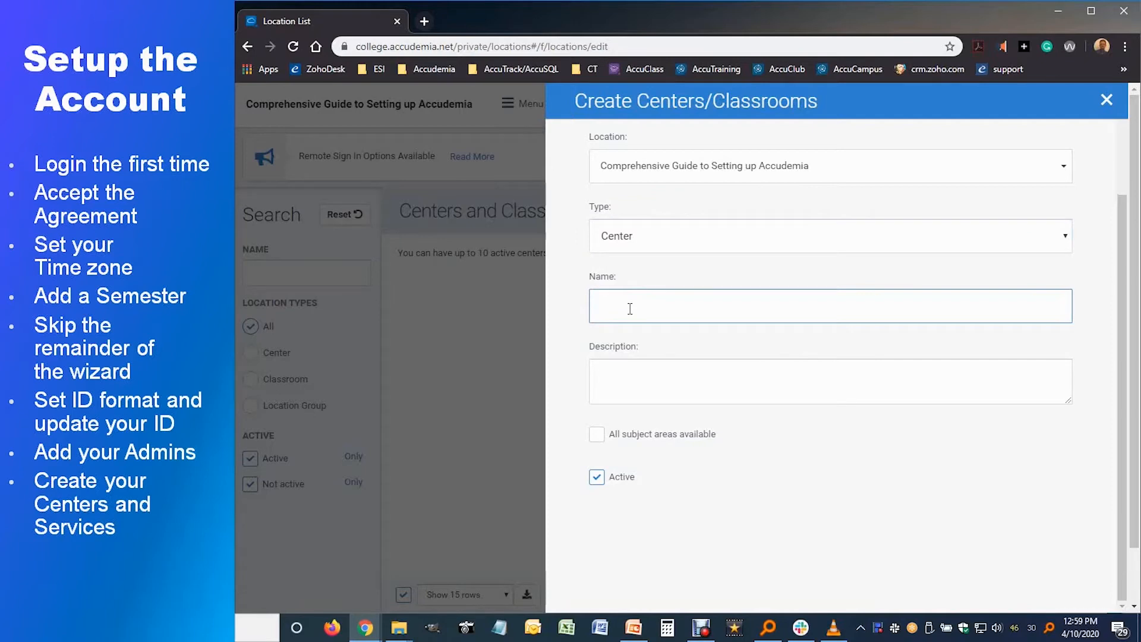
text(Tutoring Center)
click(640, 382)
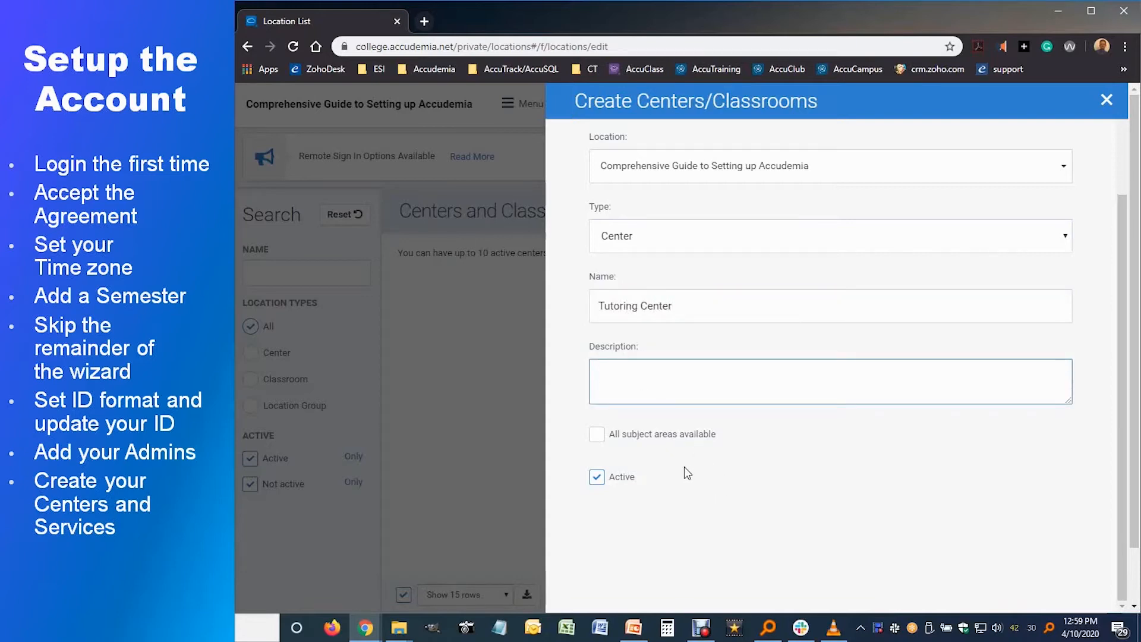
scroll(694, 471, up, 1)
scroll(697, 475, up, 4)
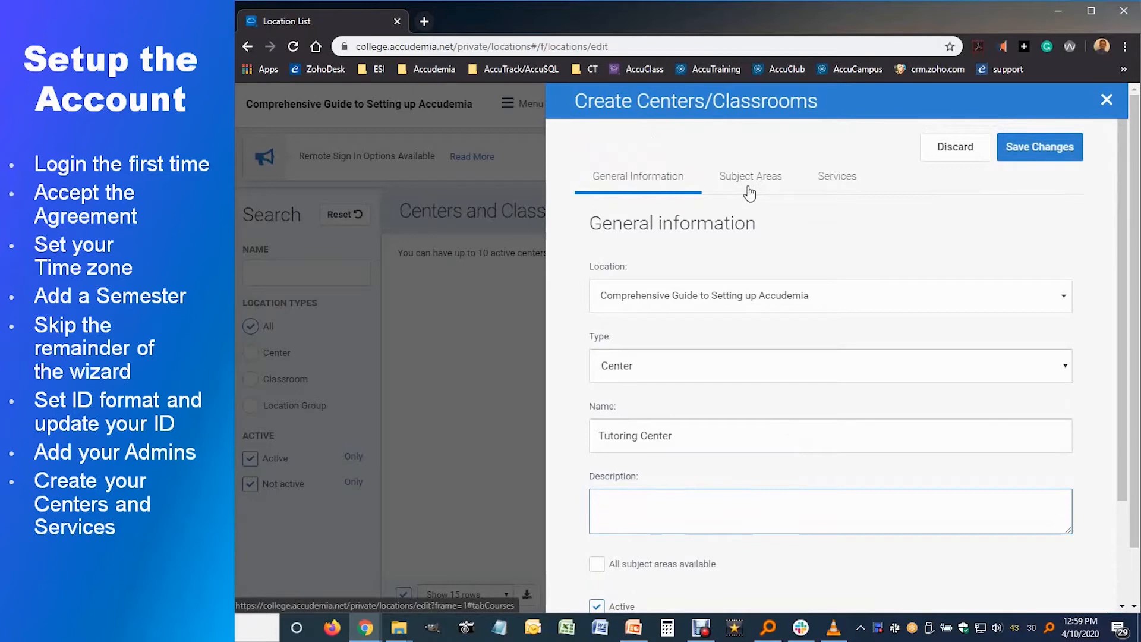
Step: Add an 'Online Tutoring' service with 'Allow online sign-in for appointments' checked
click(837, 178)
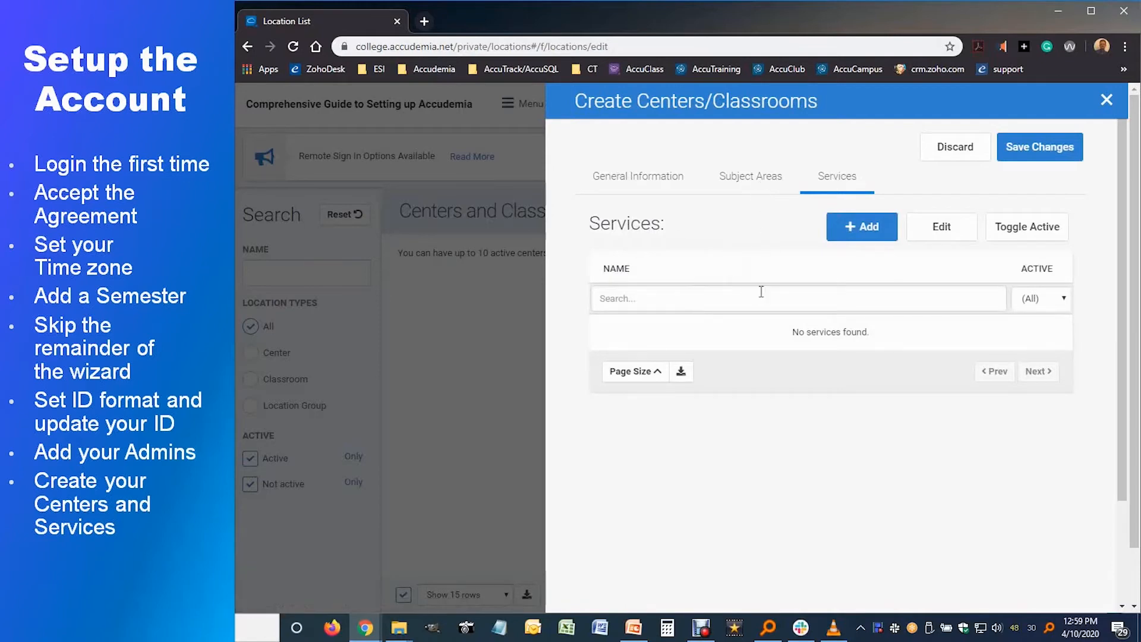
click(863, 235)
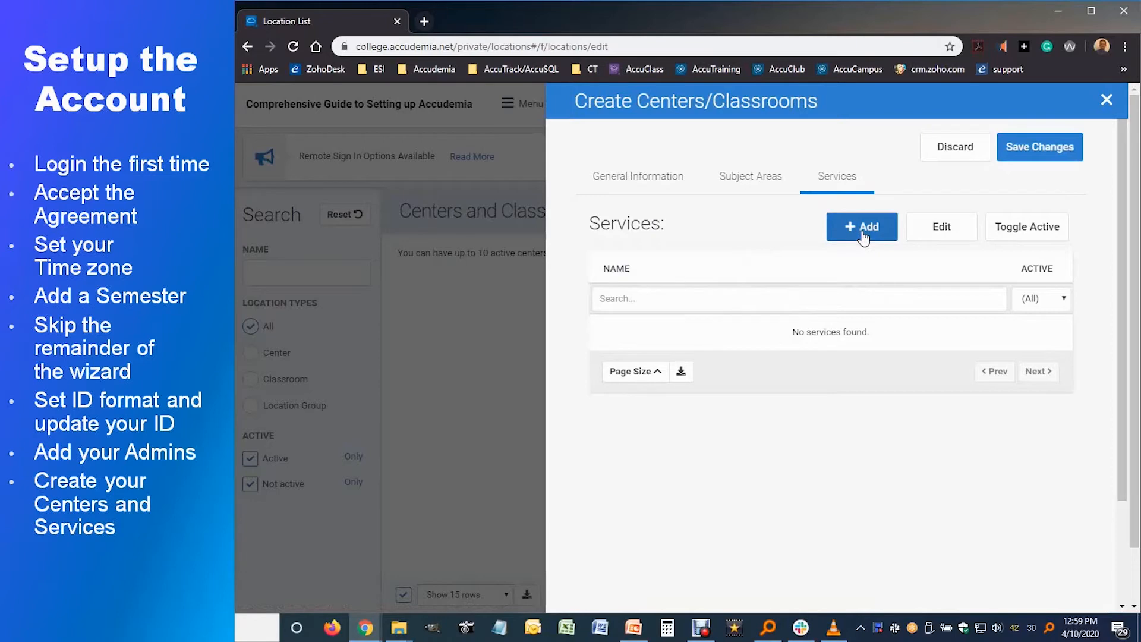
click(646, 310)
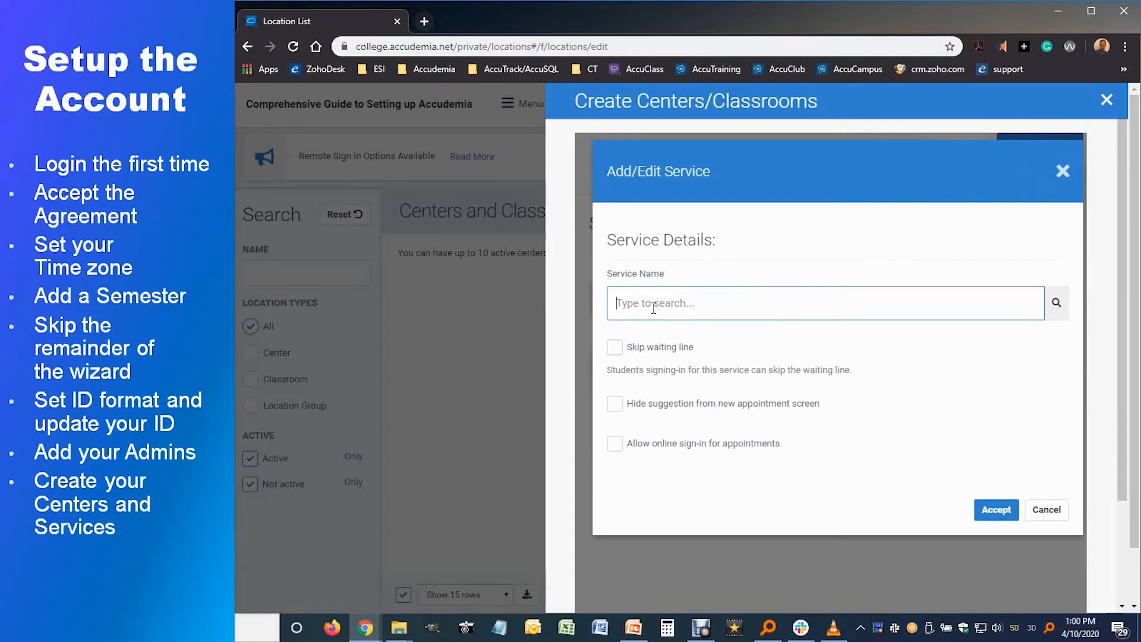
text(Online Tutoring)
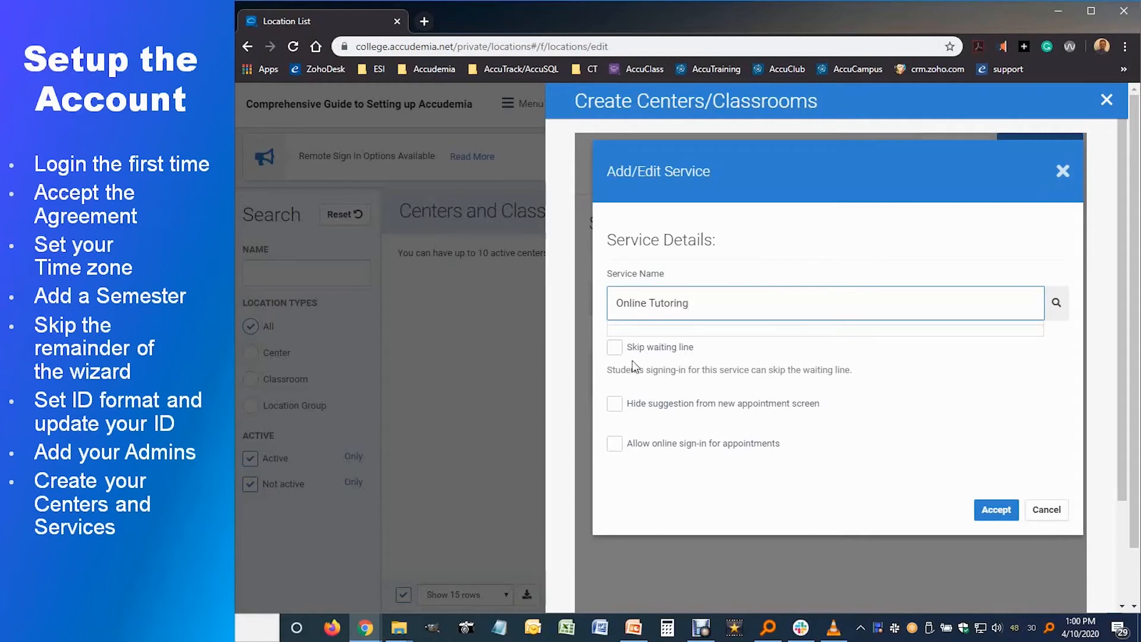
click(615, 446)
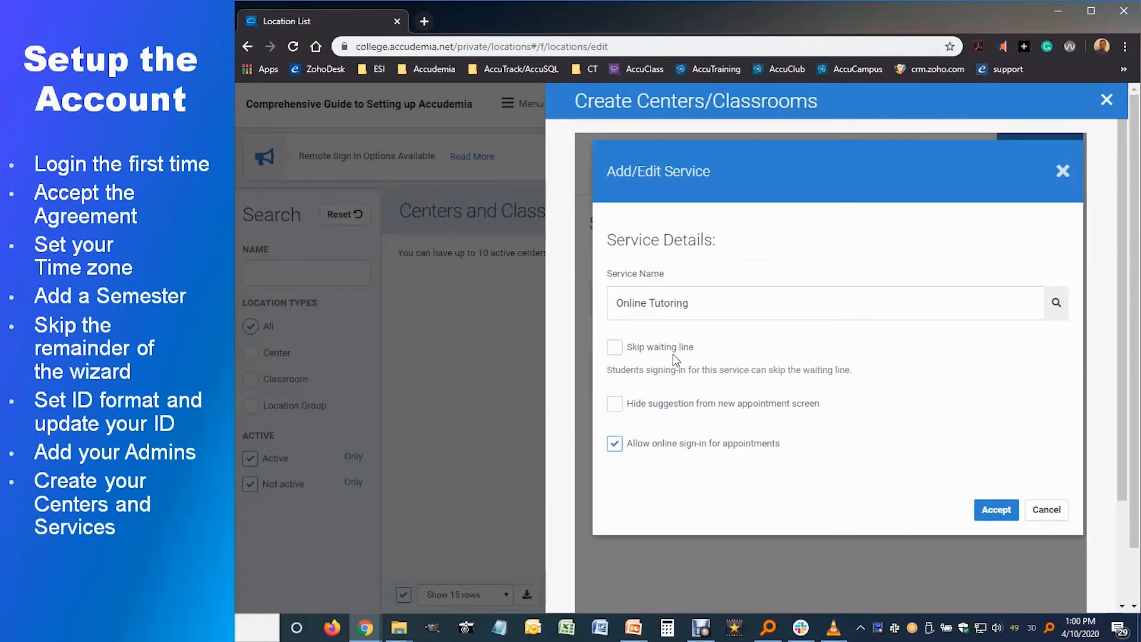
click(990, 517)
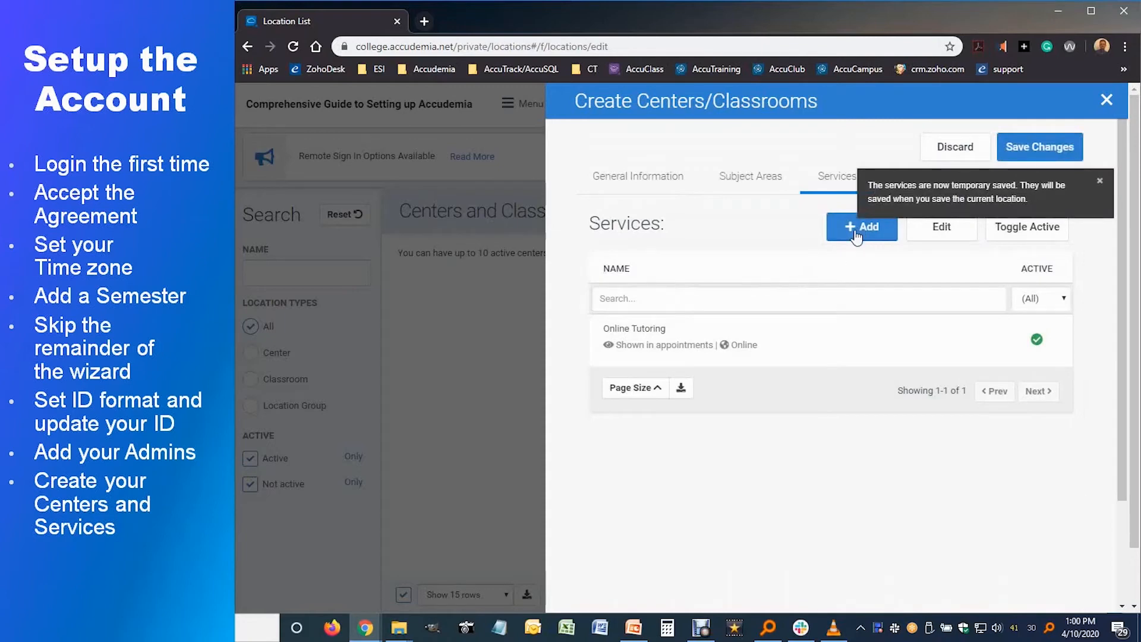
Step: Add a 'Computer Use' service that skips the waiting line, with online sign-in turned off
click(862, 231)
click(650, 304)
text(Computer Use)
click(614, 347)
click(614, 443)
click(996, 510)
Step: Add a 'Walk-in Tutoring' service without skipping the waiting line, then save the center
click(851, 228)
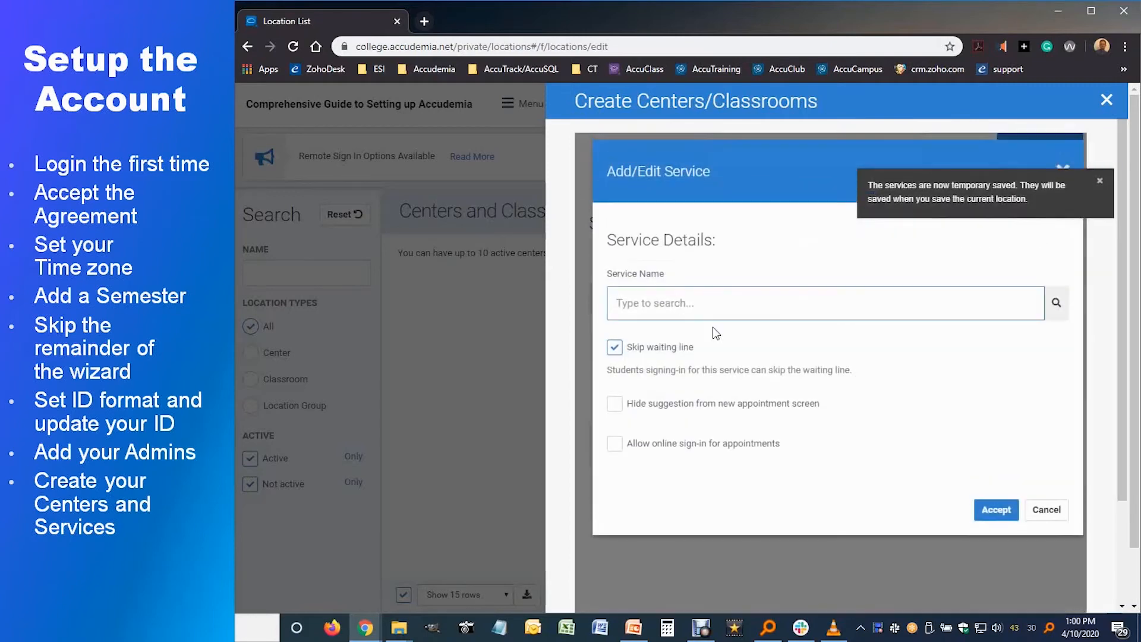
text(Walk-in Tutoring)
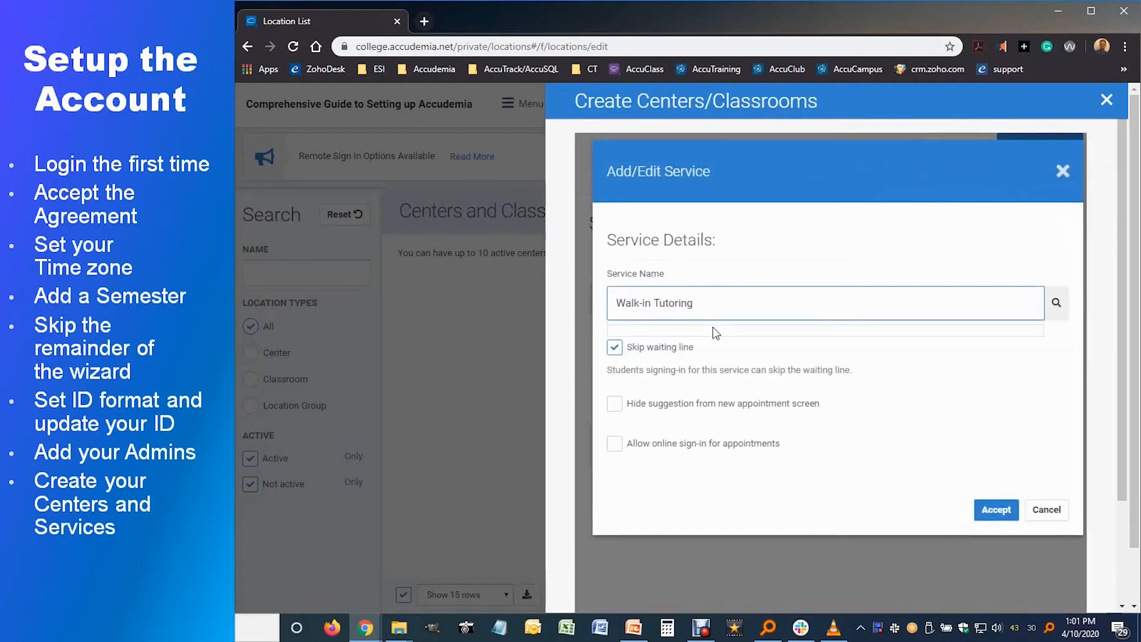
click(614, 347)
click(989, 509)
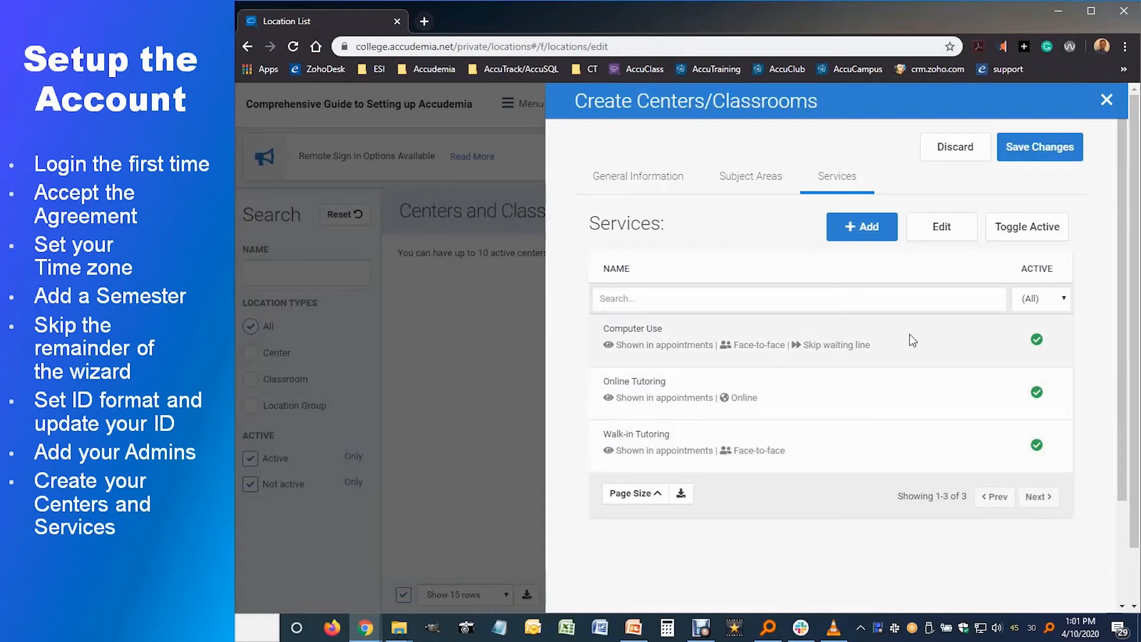
click(1025, 156)
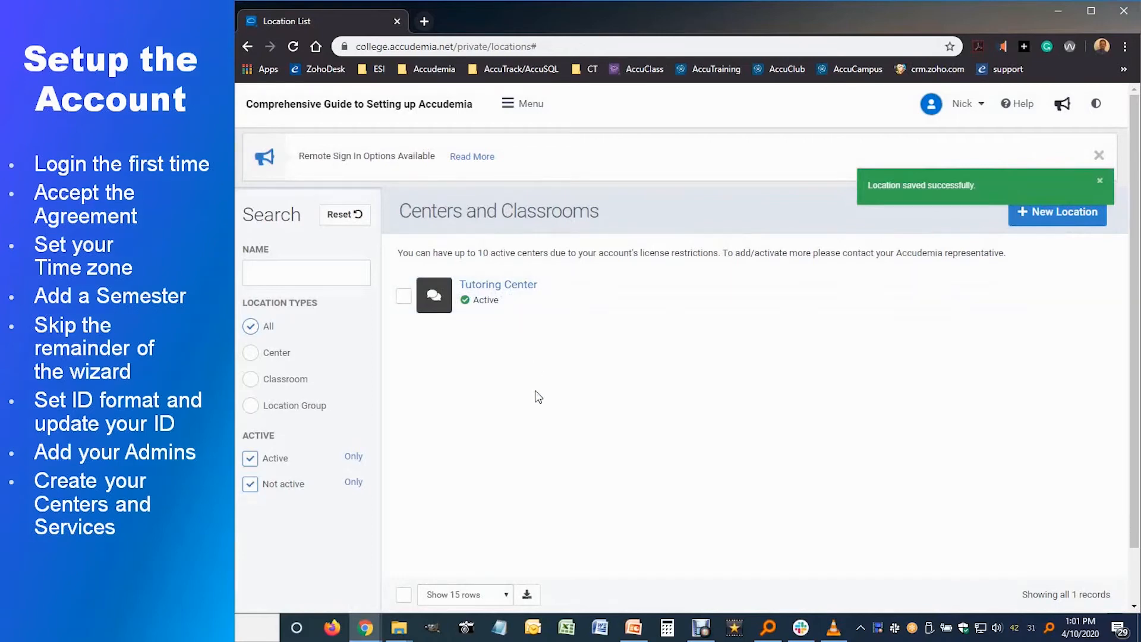
Step: Open the Control Panel's General tracking settings scoped to the whole organization
click(531, 107)
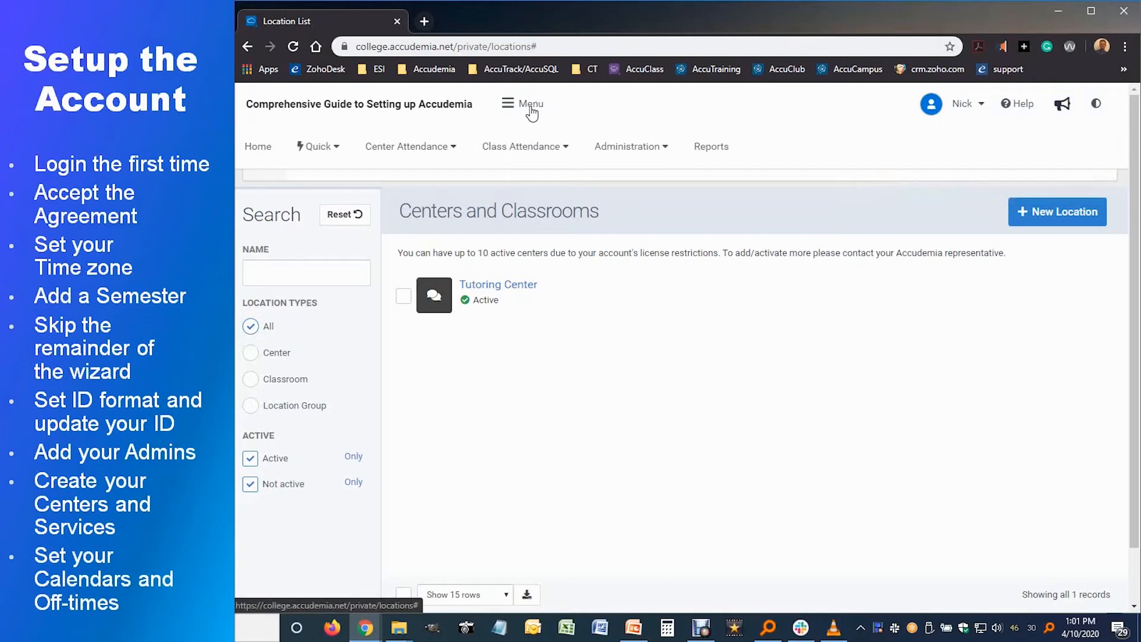
click(609, 154)
click(629, 476)
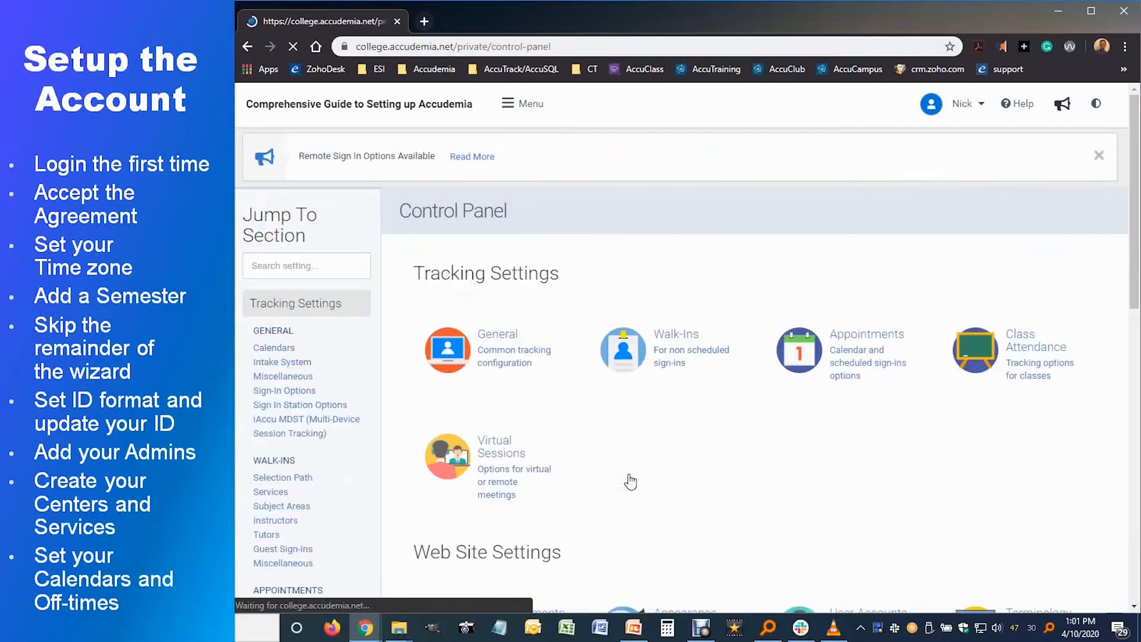
click(491, 358)
click(724, 252)
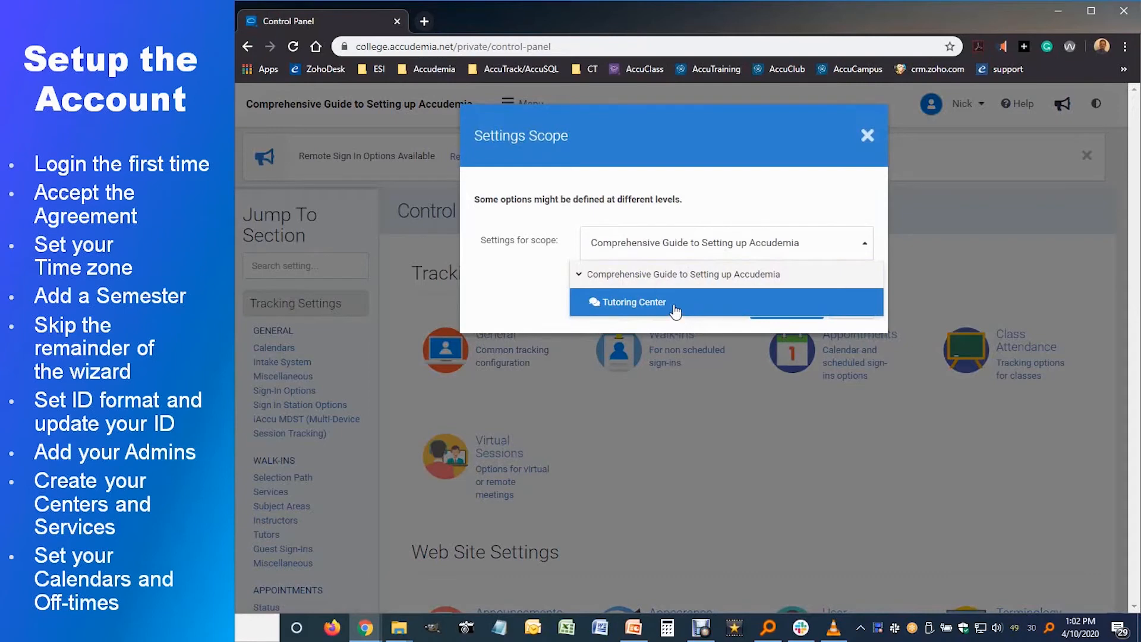
click(682, 280)
click(773, 319)
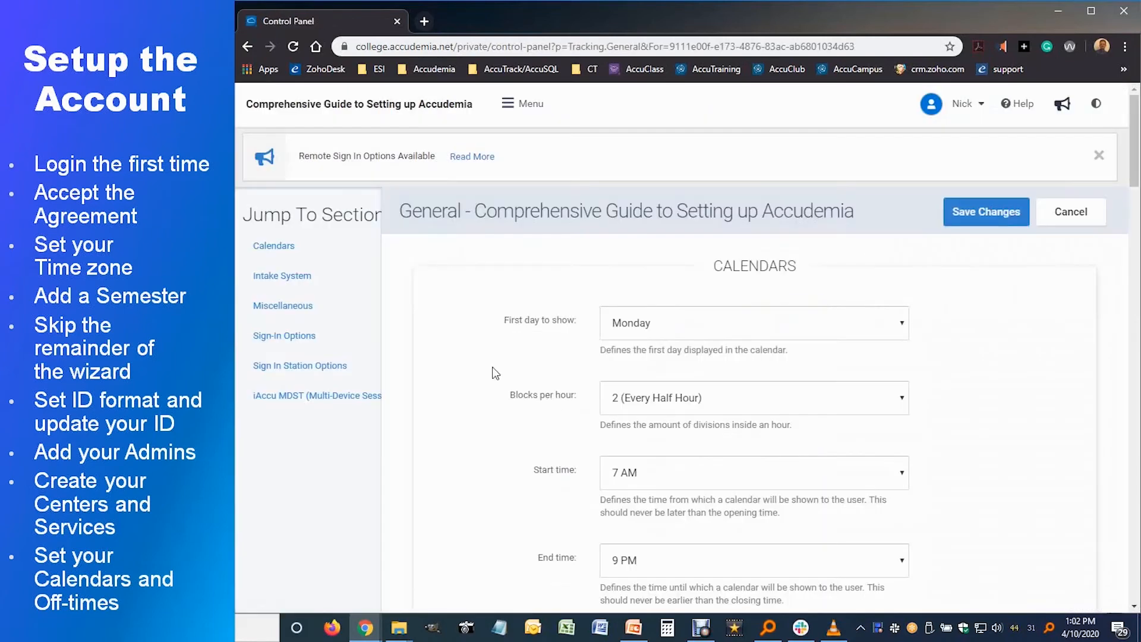
Step: Keep Monday as first day shown and 2 blocks per hour (every half hour), then save
scroll(564, 366, down, 1)
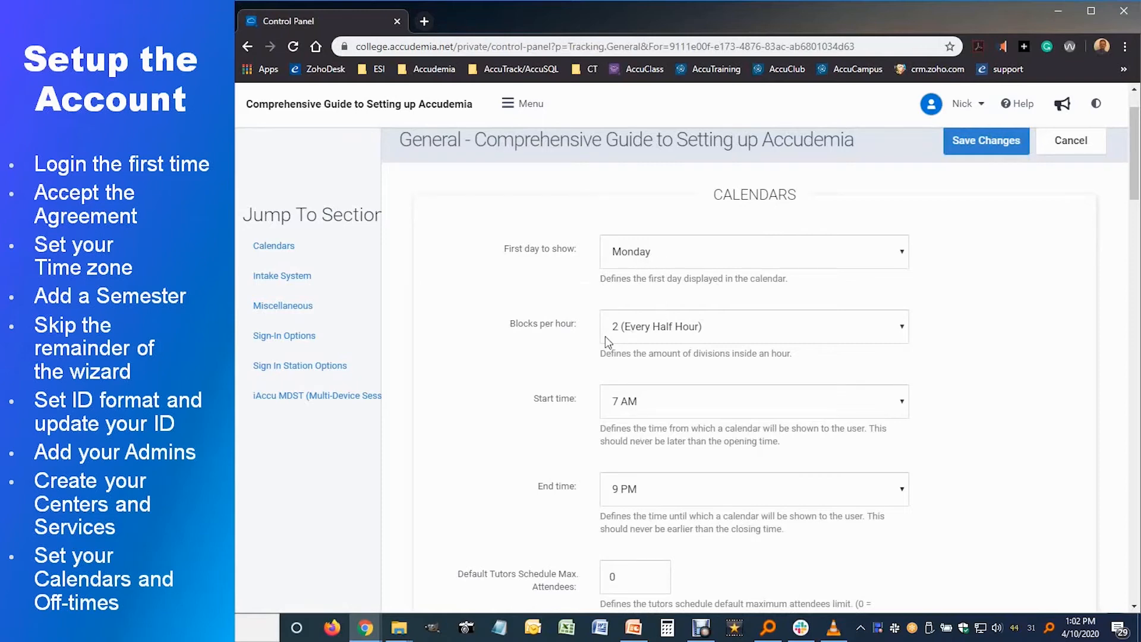
click(646, 262)
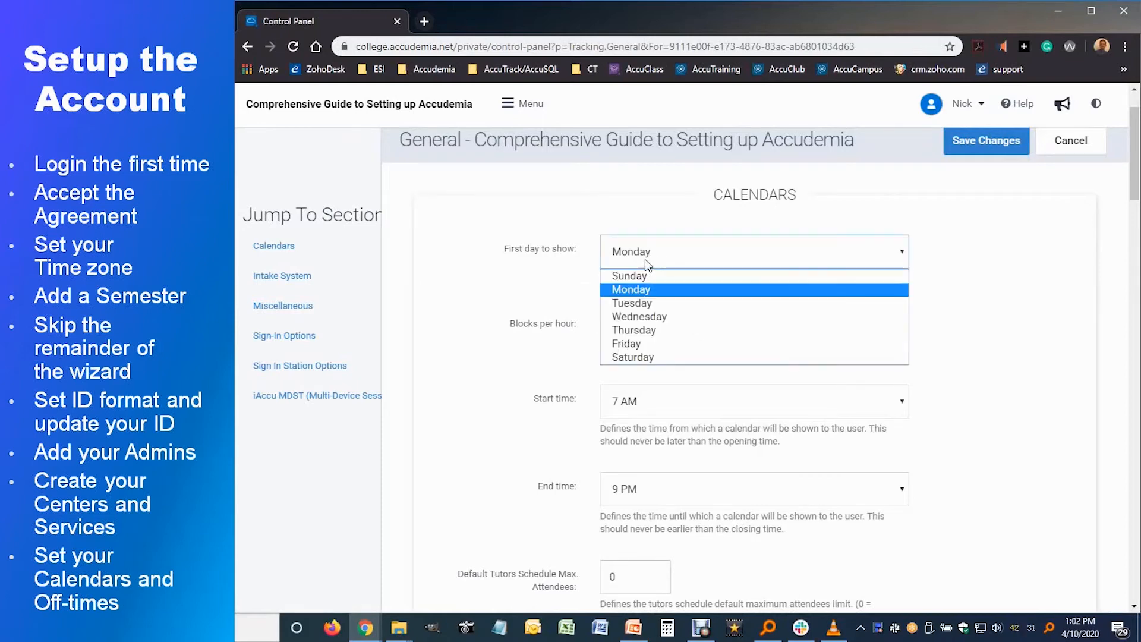
click(585, 272)
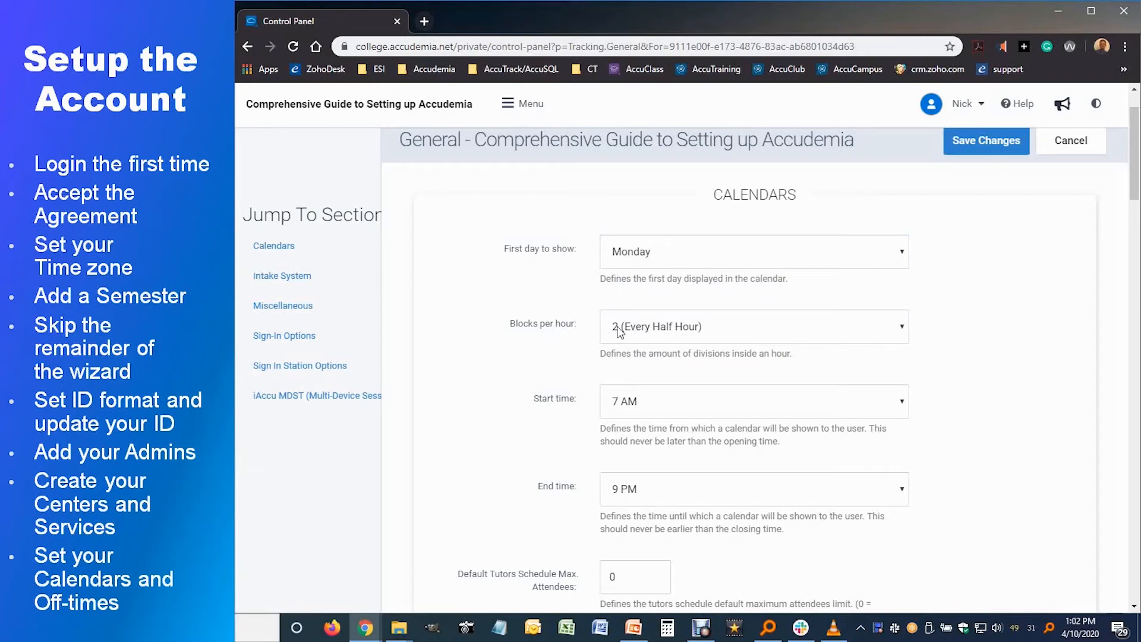
click(678, 334)
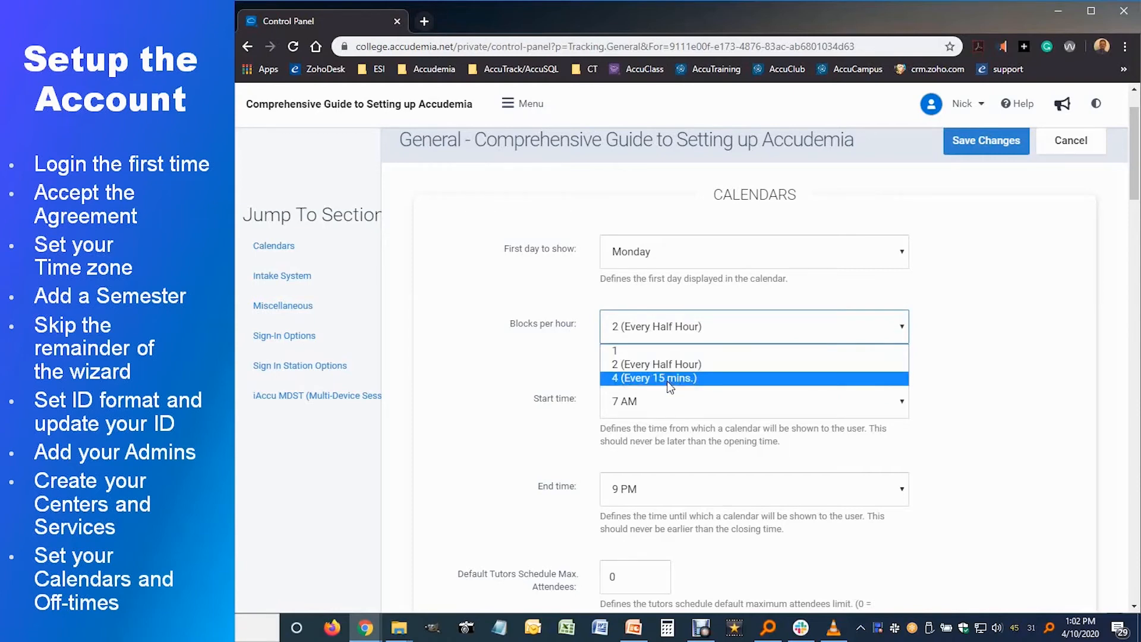
click(560, 372)
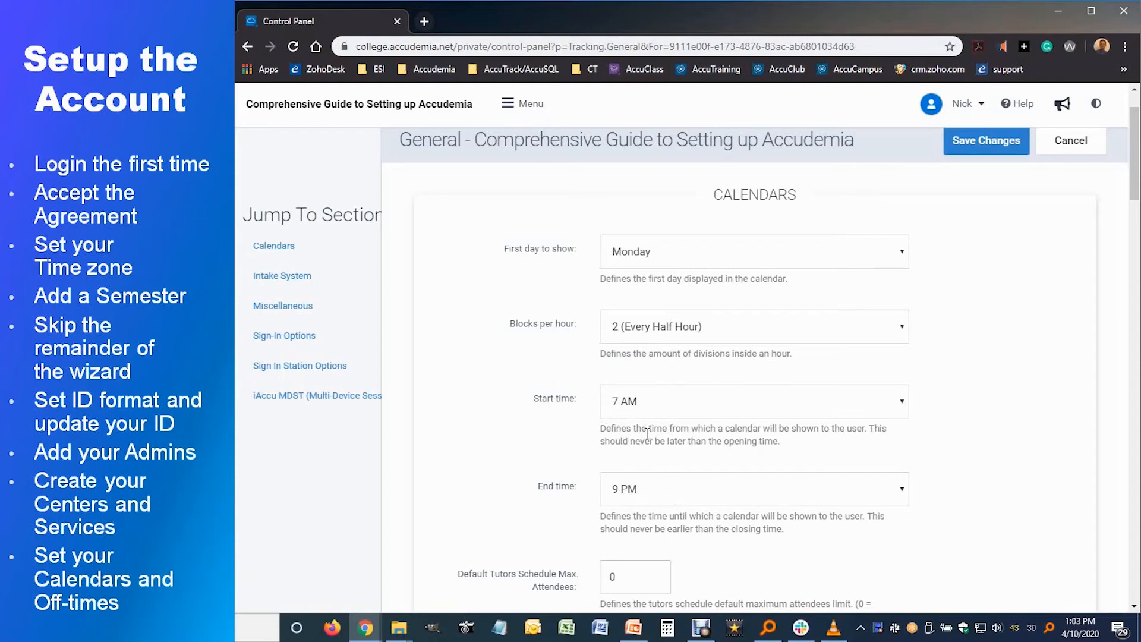
click(989, 143)
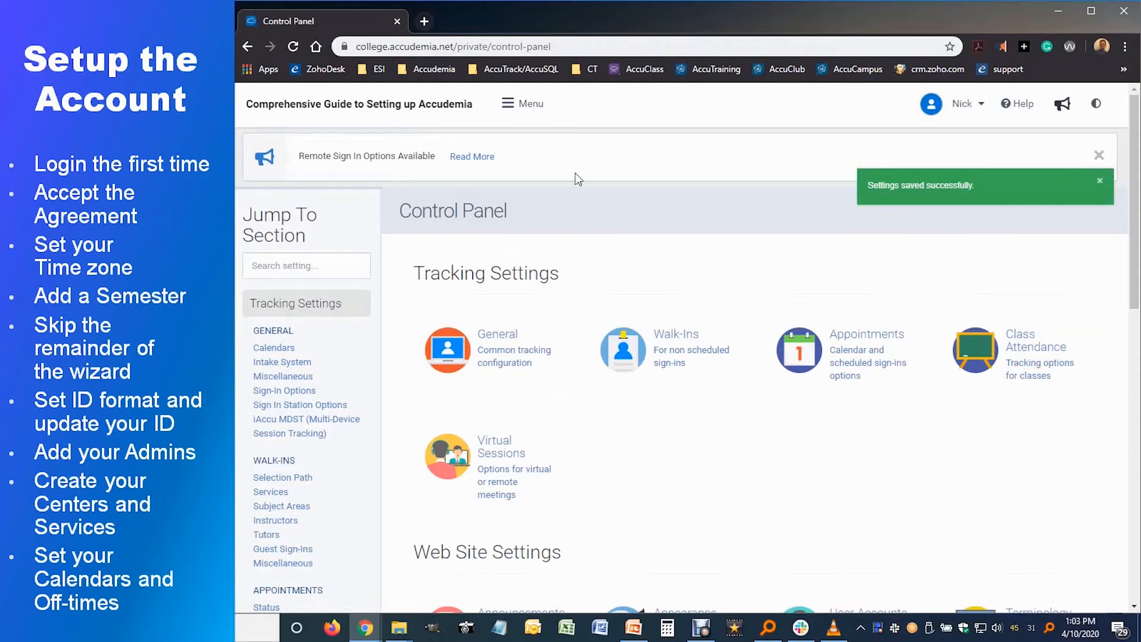
Step: On the Center Off Times page, filter by the whole organization and select Tutoring Center
click(513, 113)
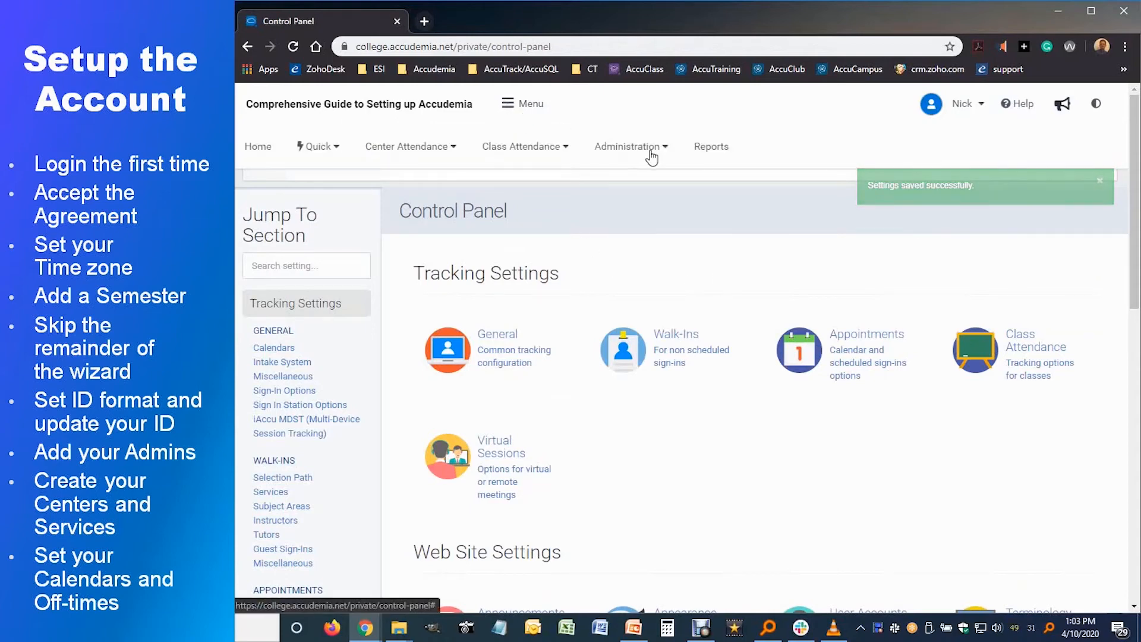
click(651, 153)
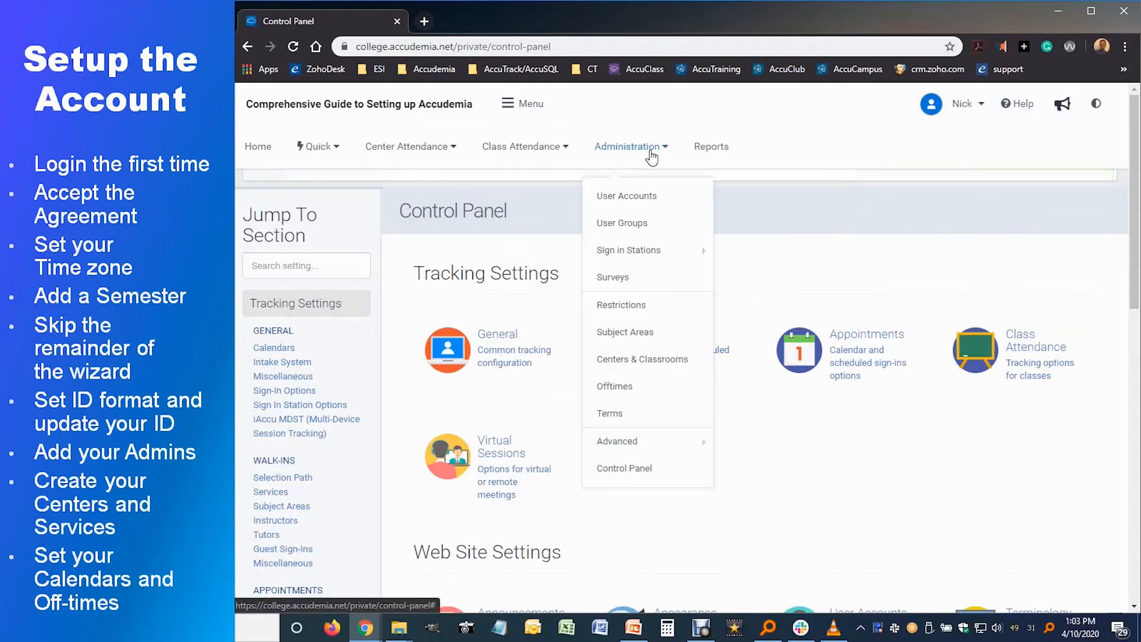
click(643, 393)
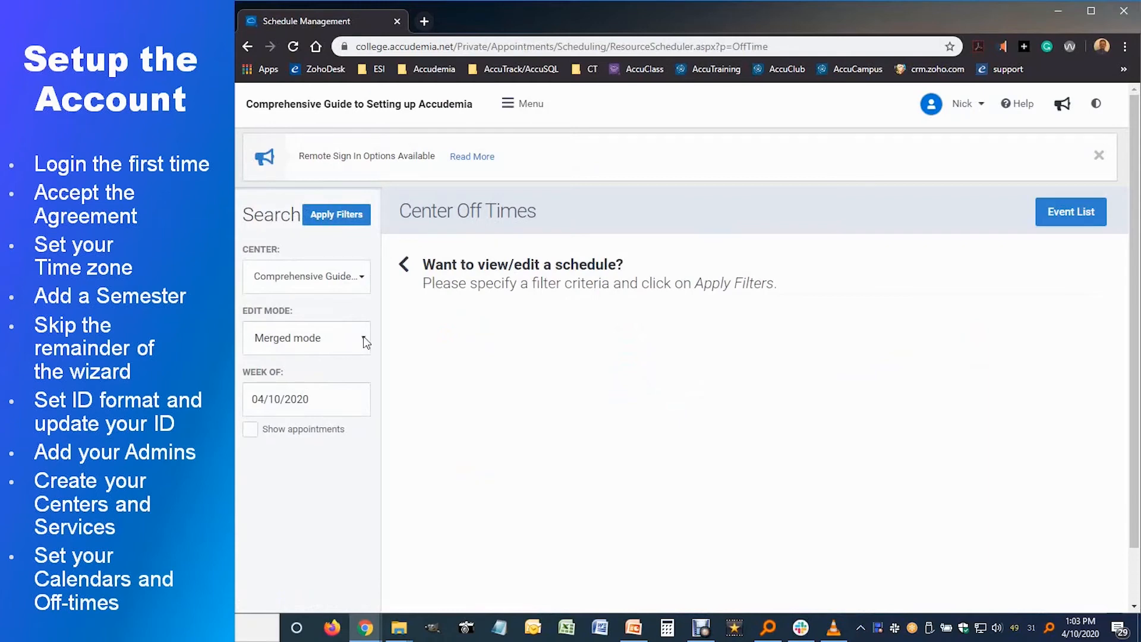
click(360, 277)
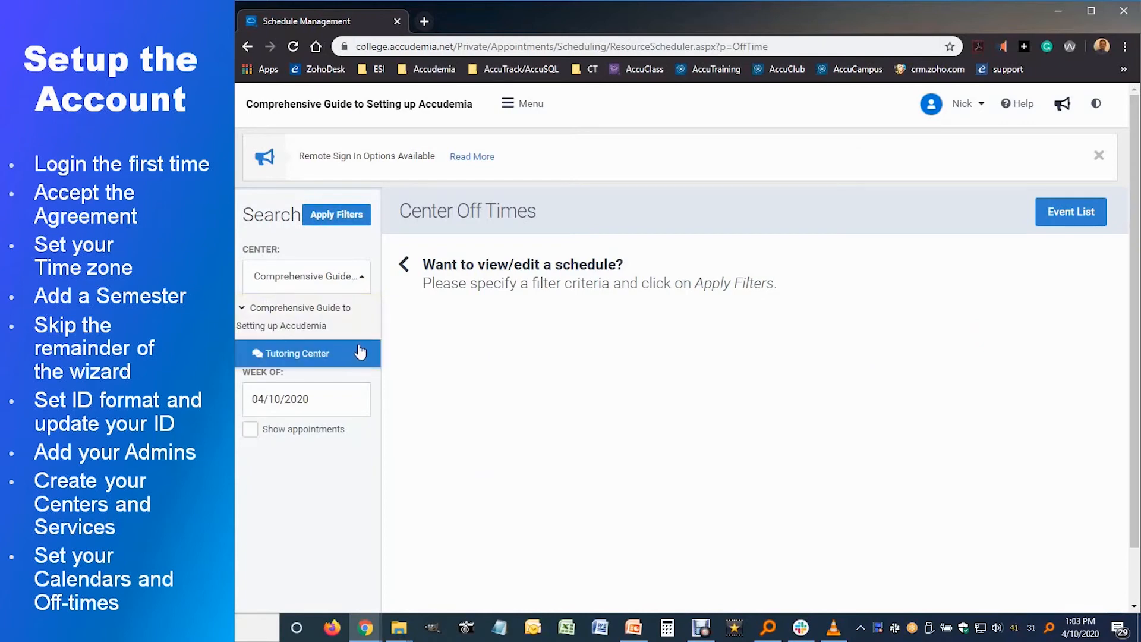
click(357, 307)
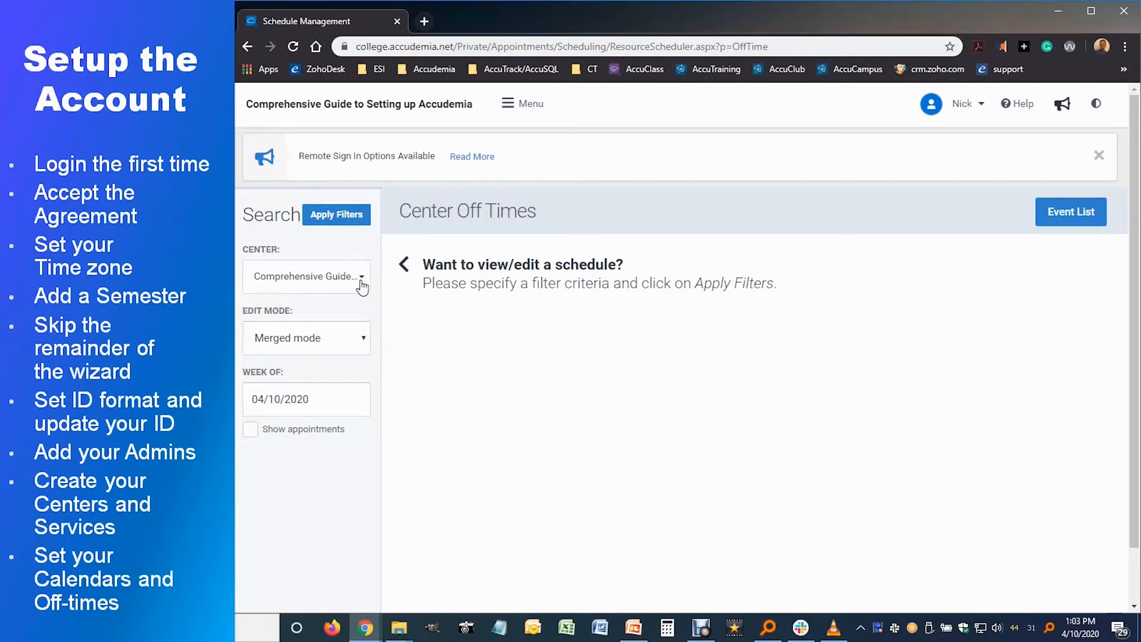
click(362, 286)
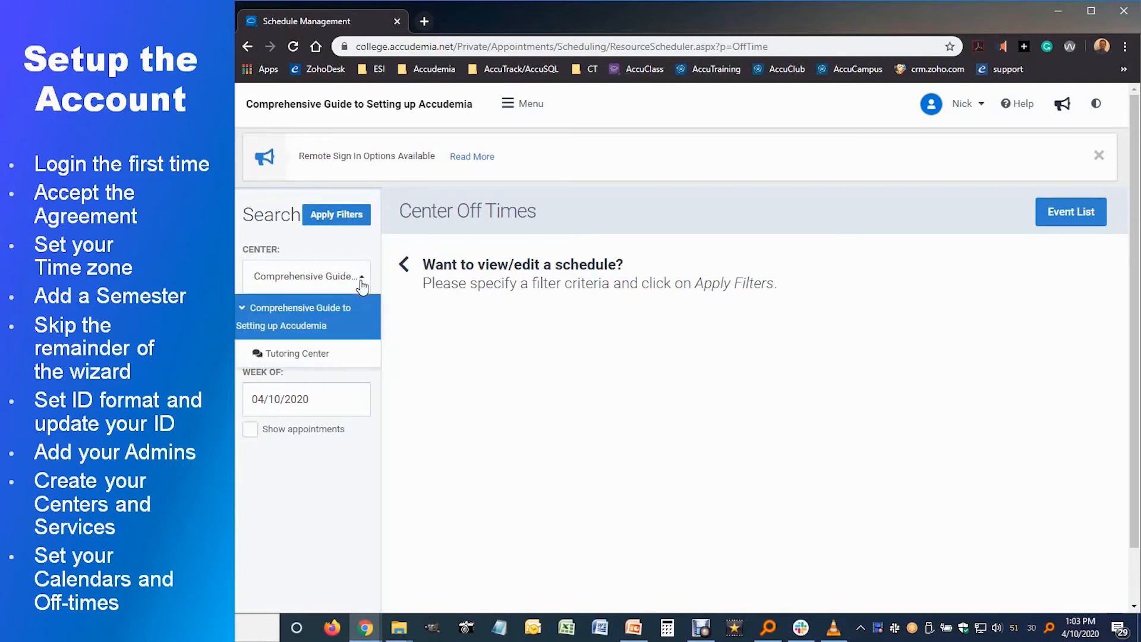
click(312, 355)
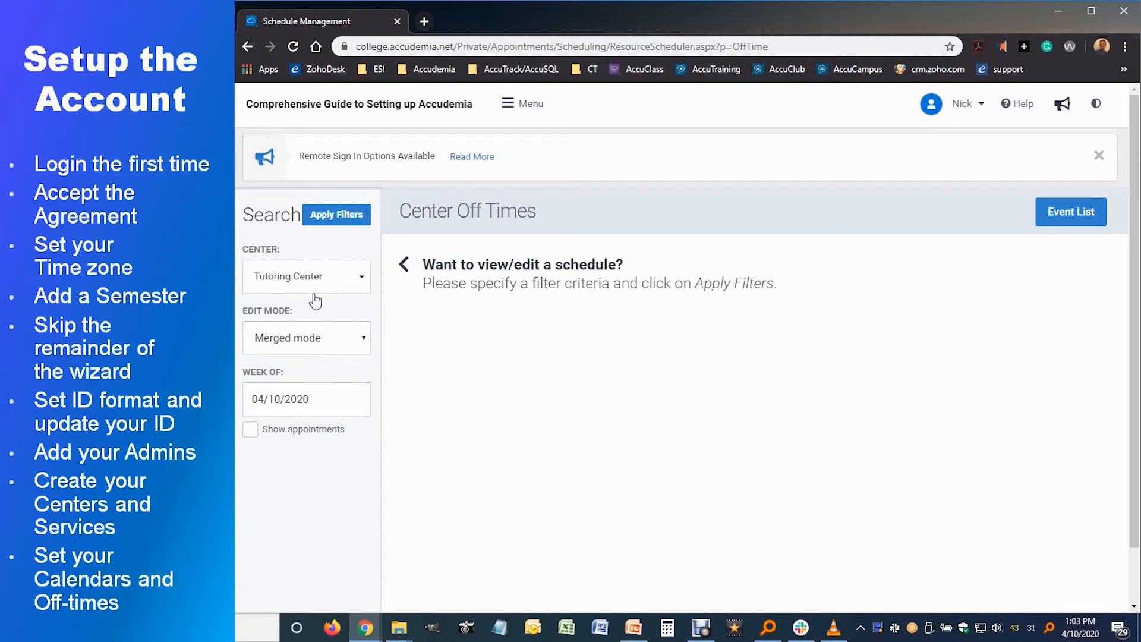
Step: Set Edit Mode to Term mode with term Spring 2020 and apply the filters
click(327, 343)
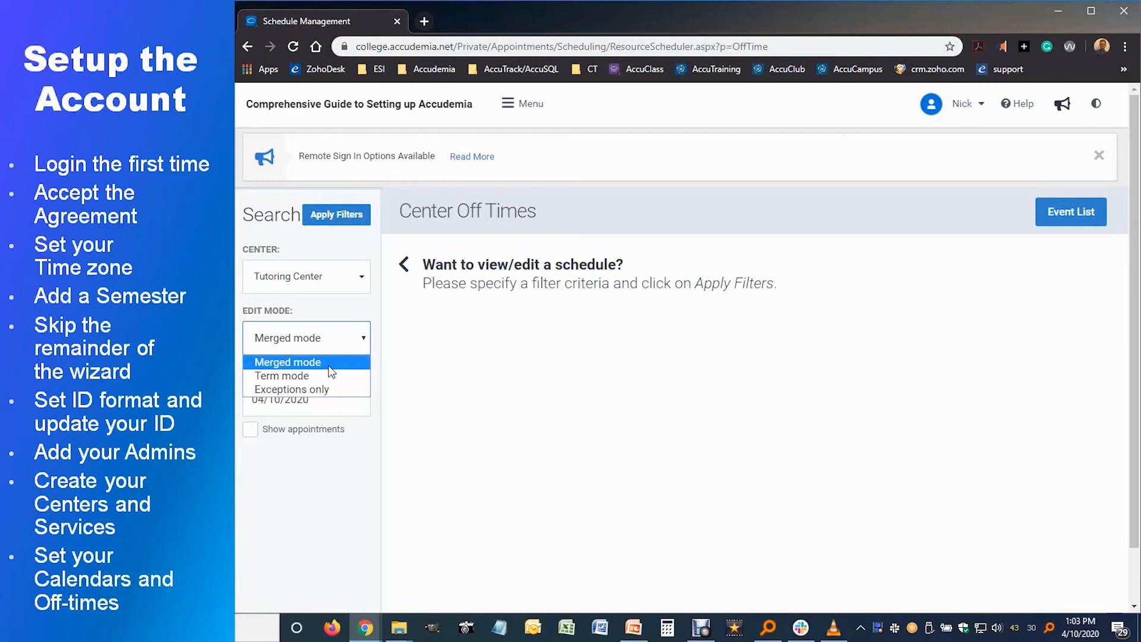
click(271, 378)
click(312, 400)
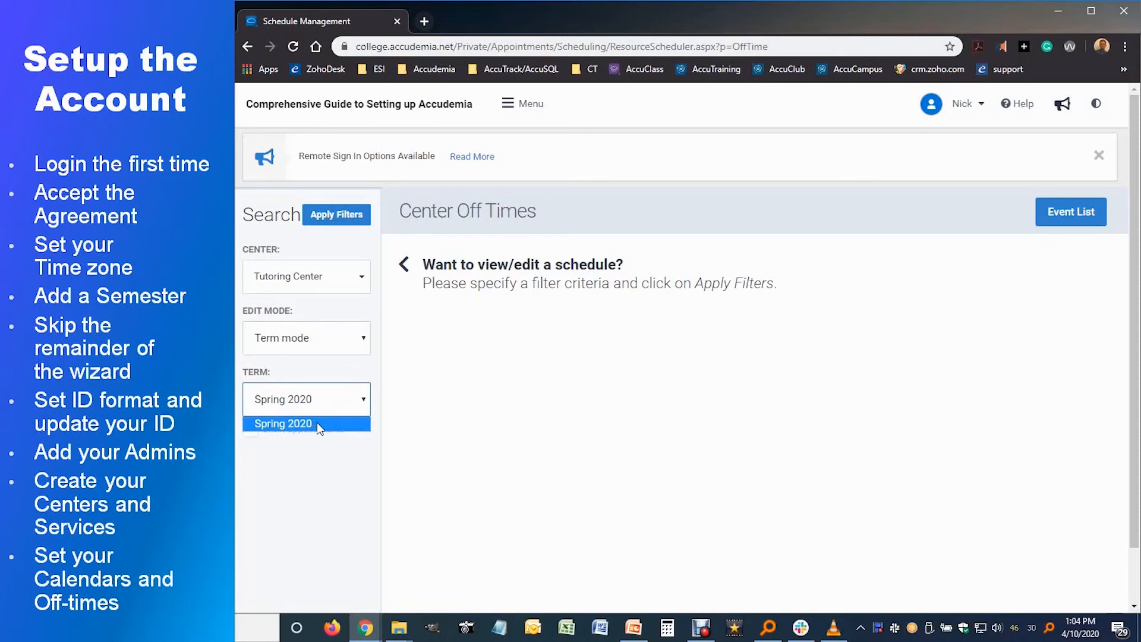
click(316, 423)
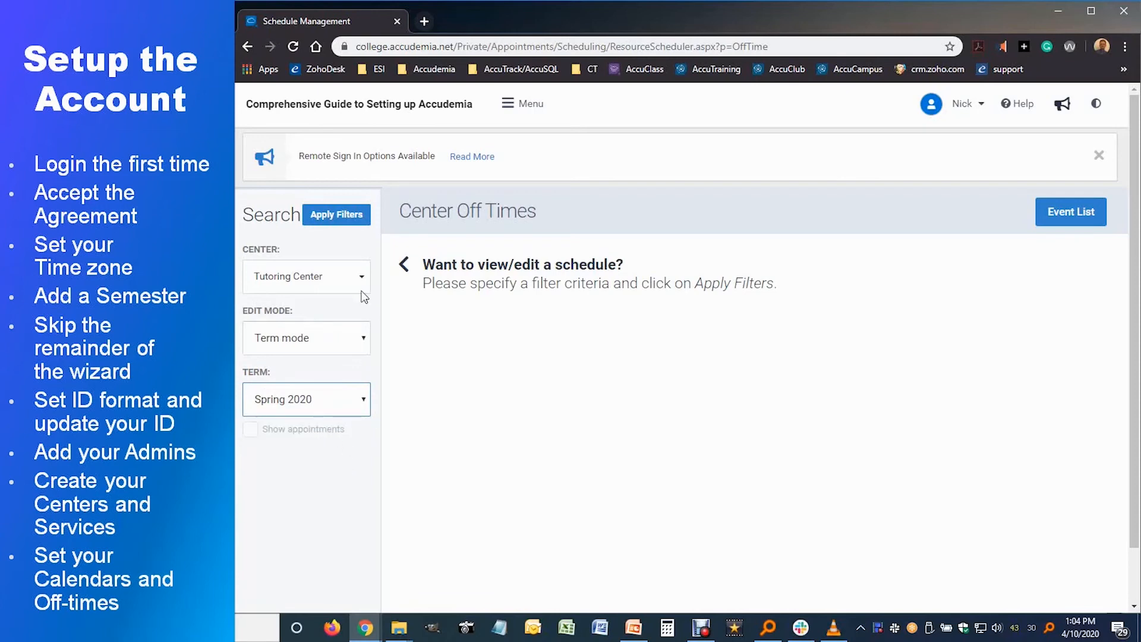
click(356, 219)
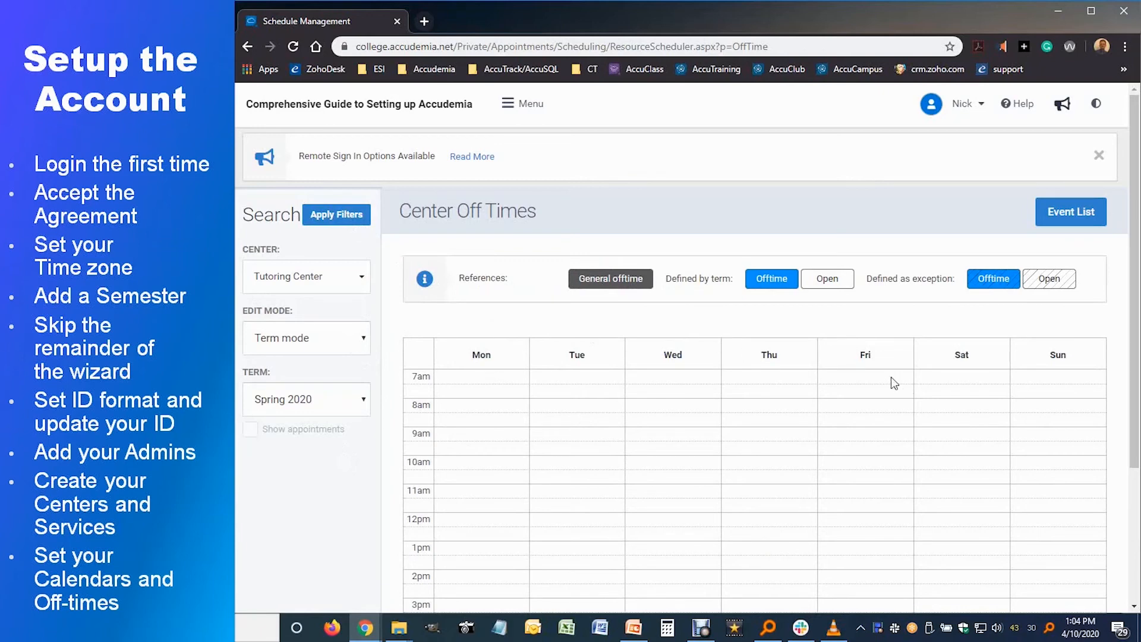
Step: Mark all of Sunday, 7am–8pm, as Offtime described 'Center Closed'
drag(1138, 355, 1139, 483)
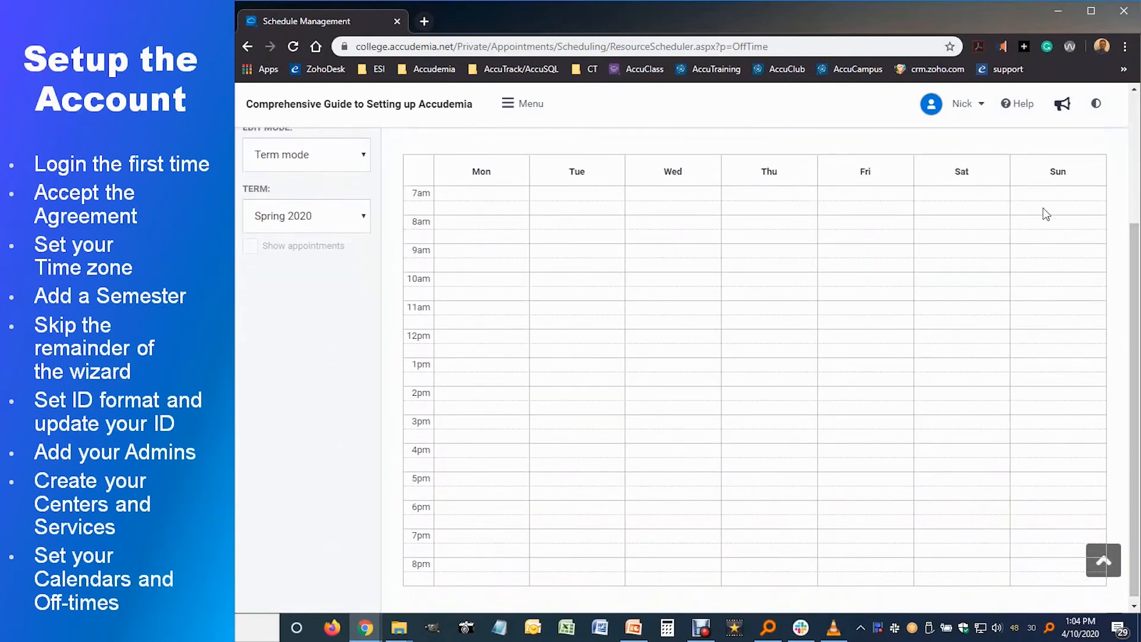
drag(1028, 195, 1042, 585)
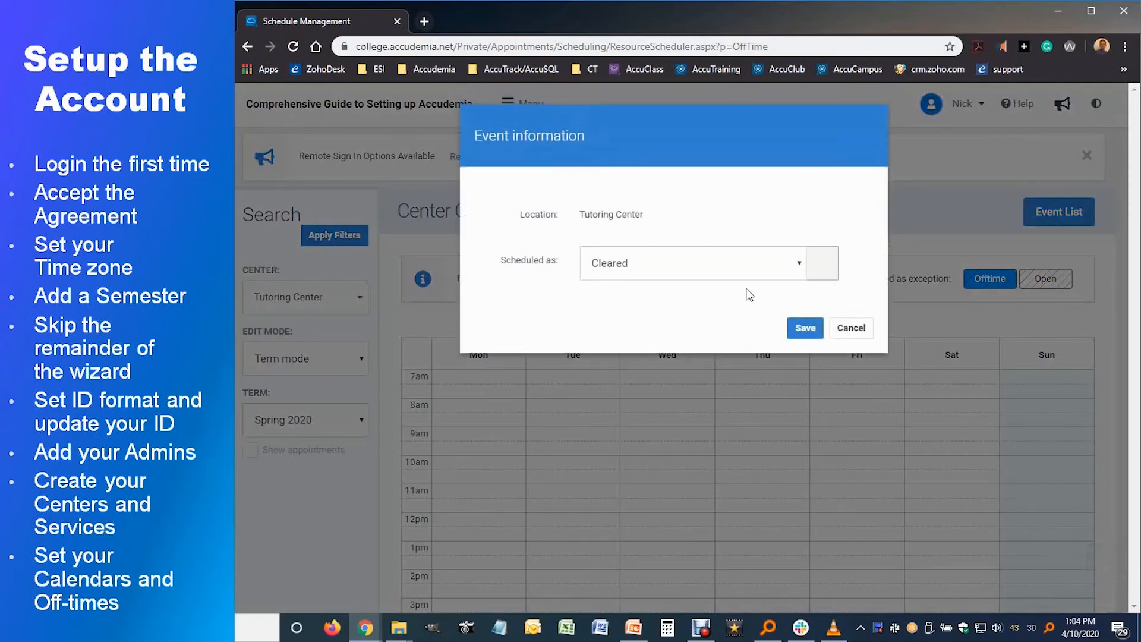
click(695, 263)
click(628, 292)
click(620, 311)
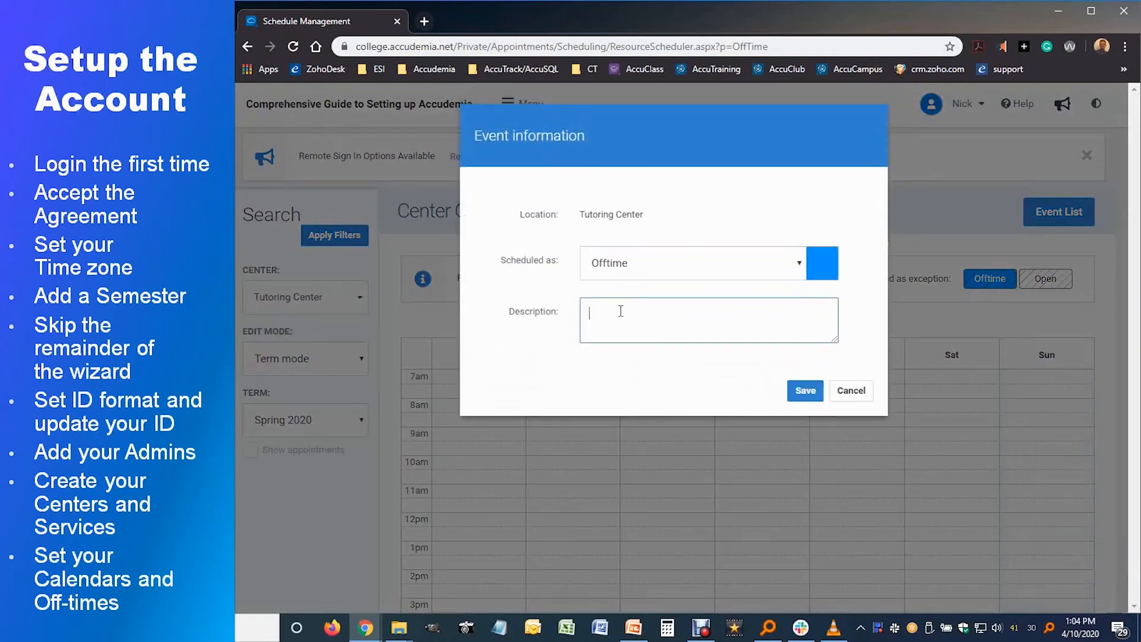
text(Center Closed)
click(806, 395)
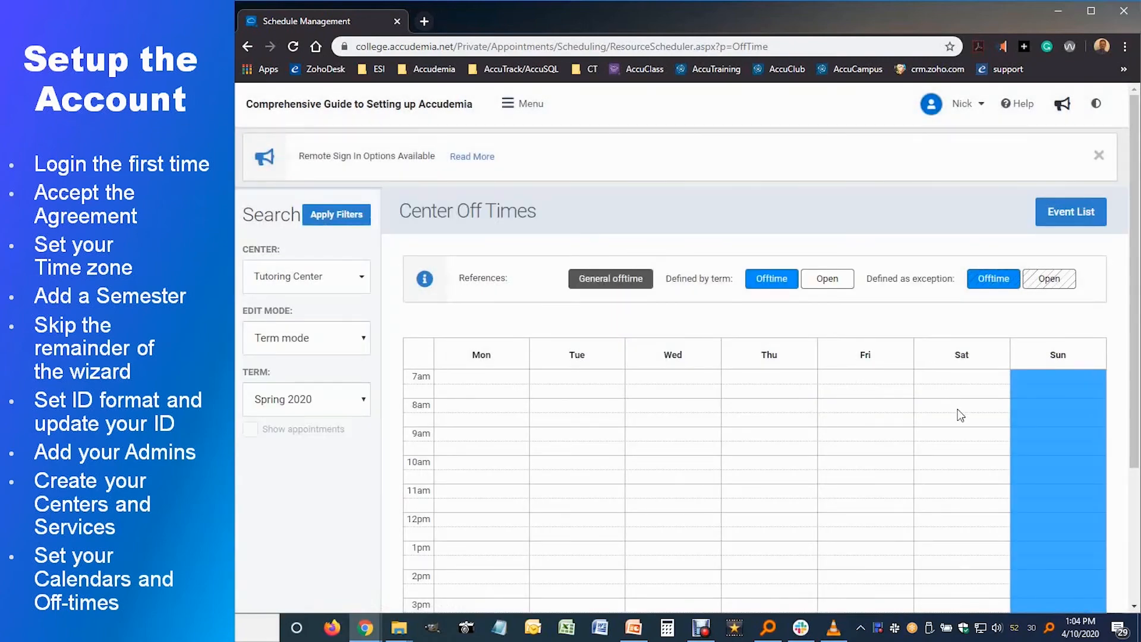
Step: Mark Saturday 12pm–8pm as Offtime described 'Center Closed'
scroll(961, 416, down, 2)
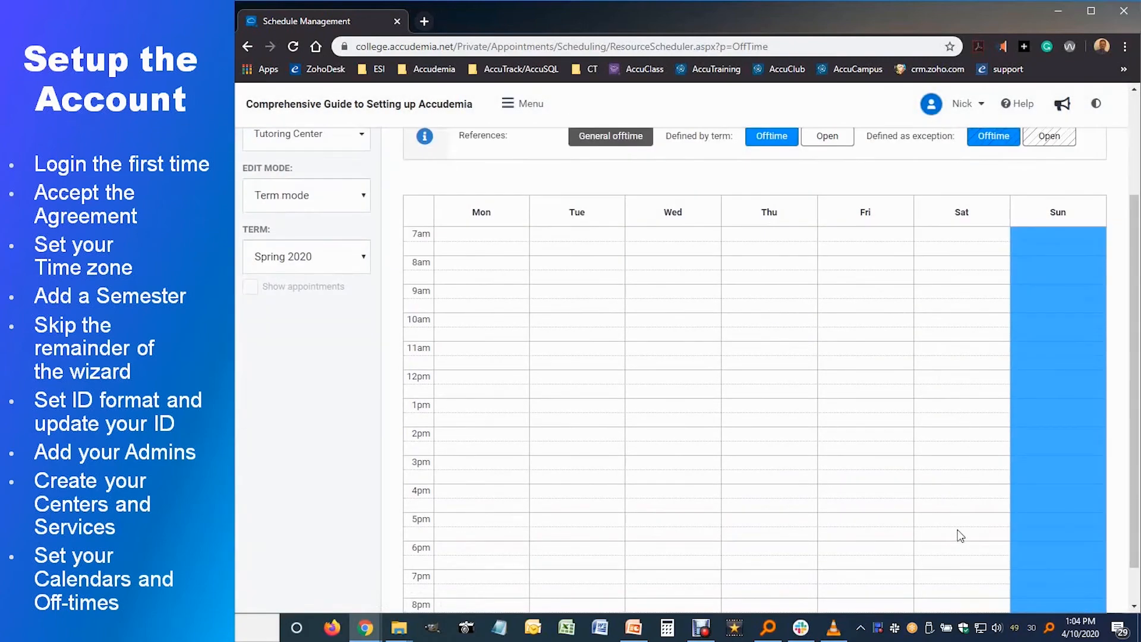
scroll(961, 534, down, 1)
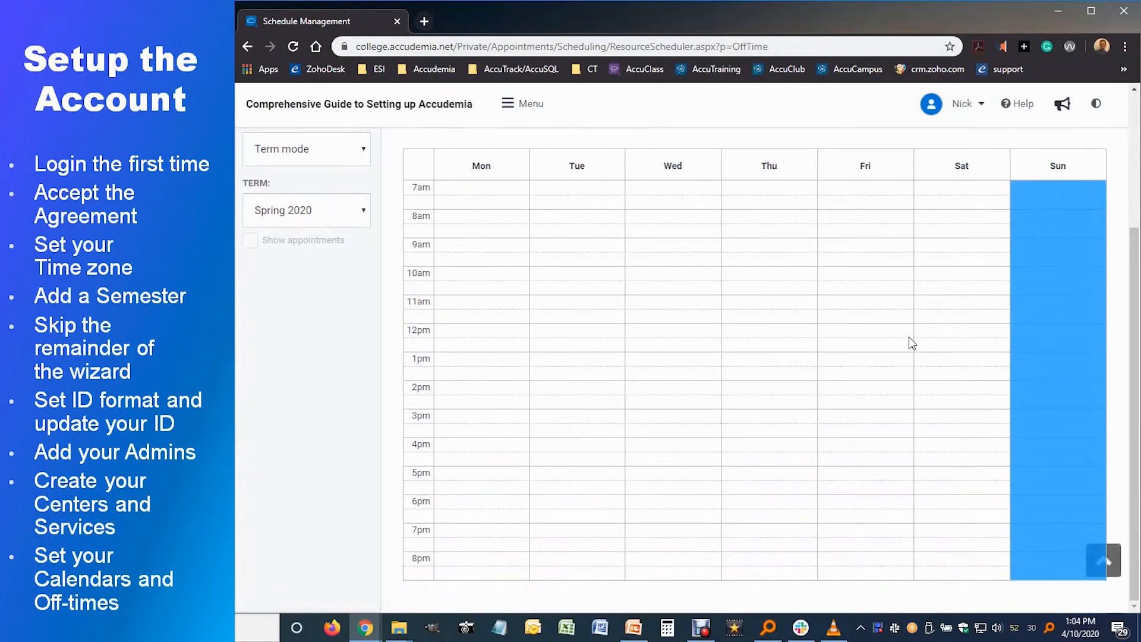
drag(954, 343, 950, 581)
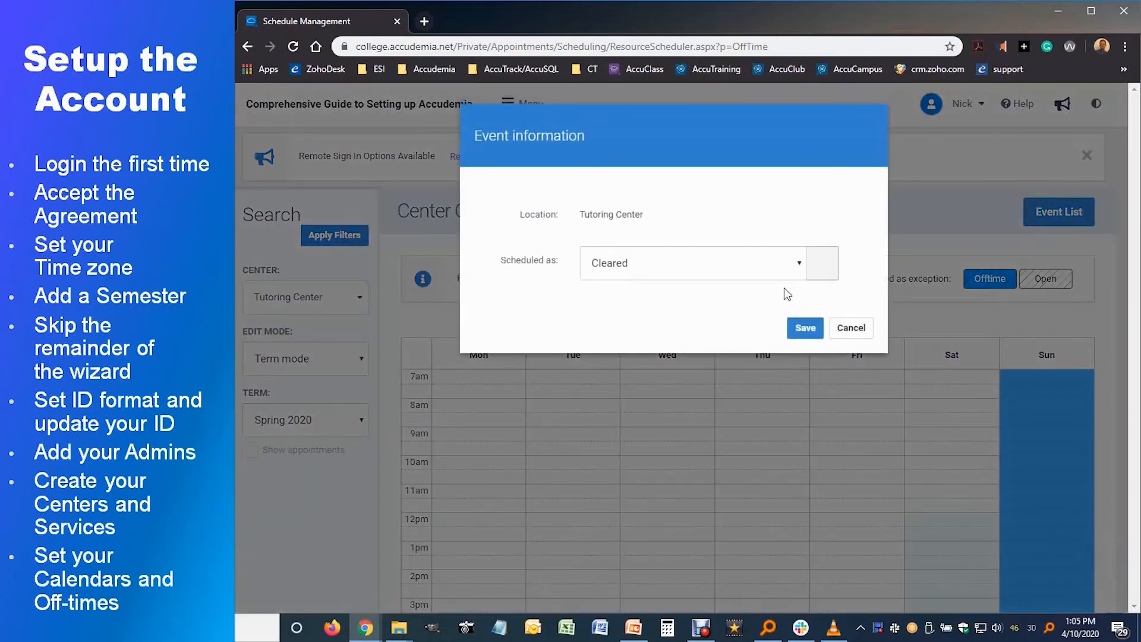
click(777, 270)
click(609, 287)
click(679, 322)
text(Center Closed)
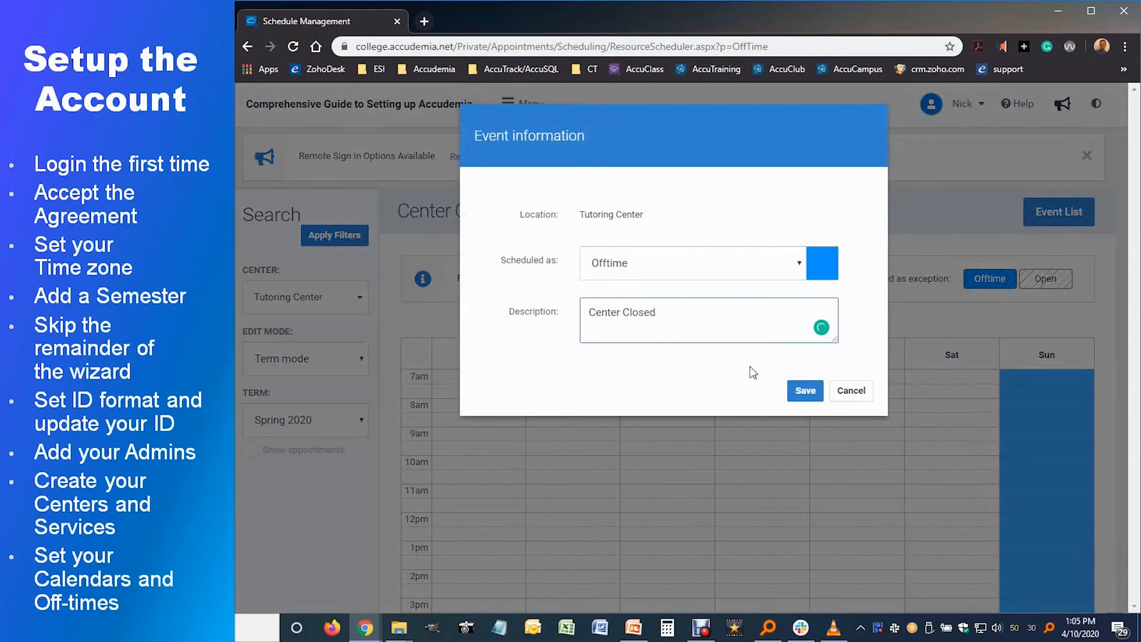
click(805, 390)
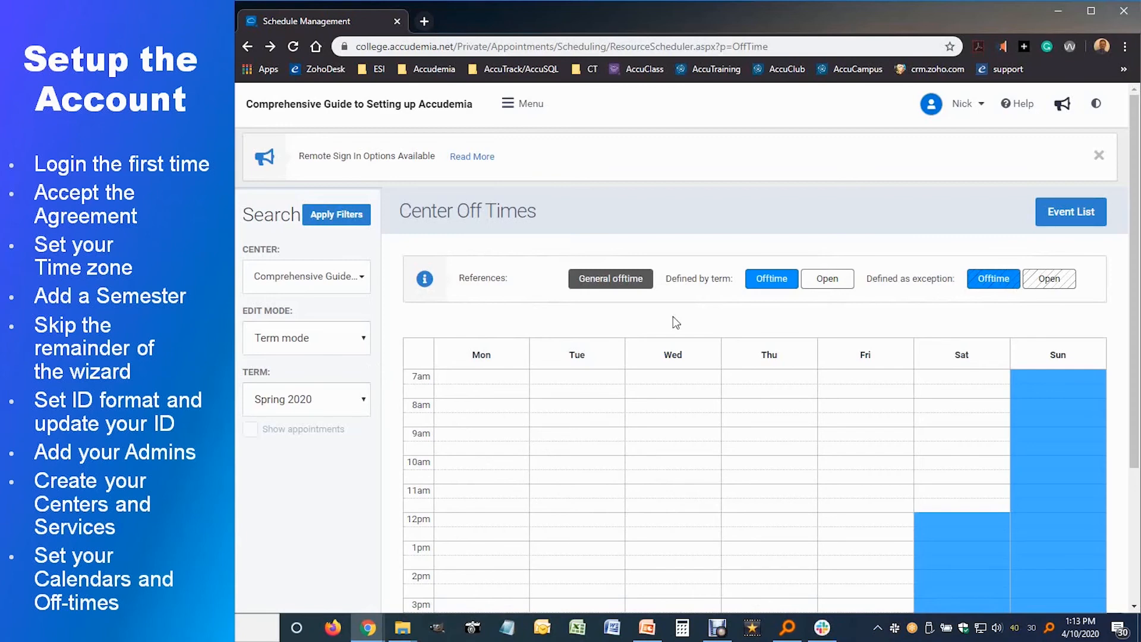
Step: Switch Edit Mode to Exceptions only, pick the week of 13 April 2020, and apply filters
click(361, 353)
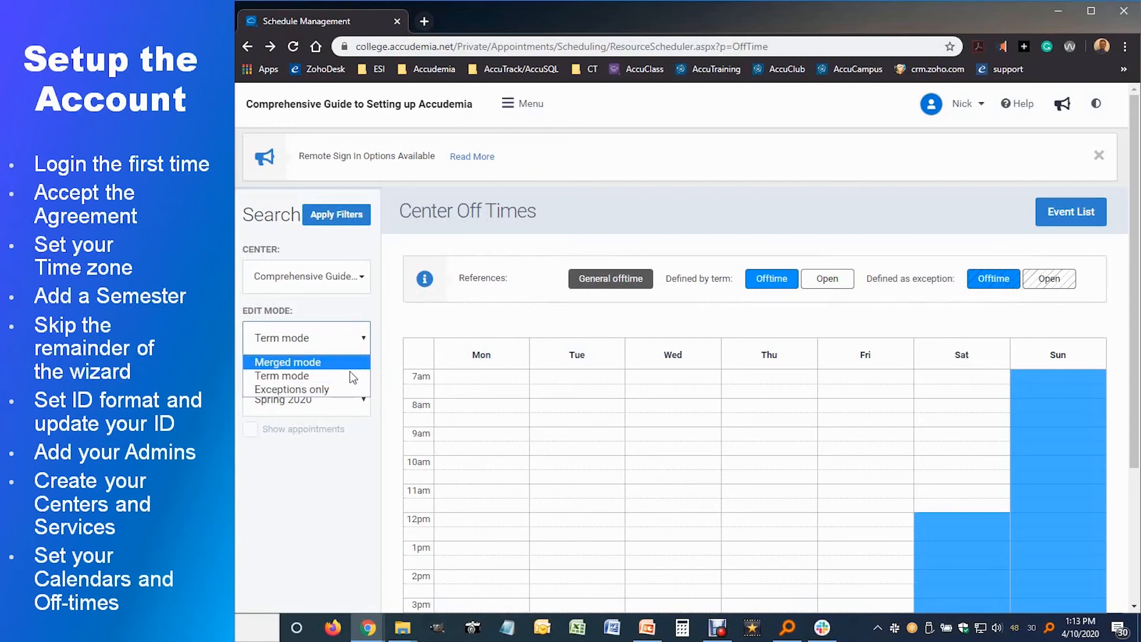
click(321, 390)
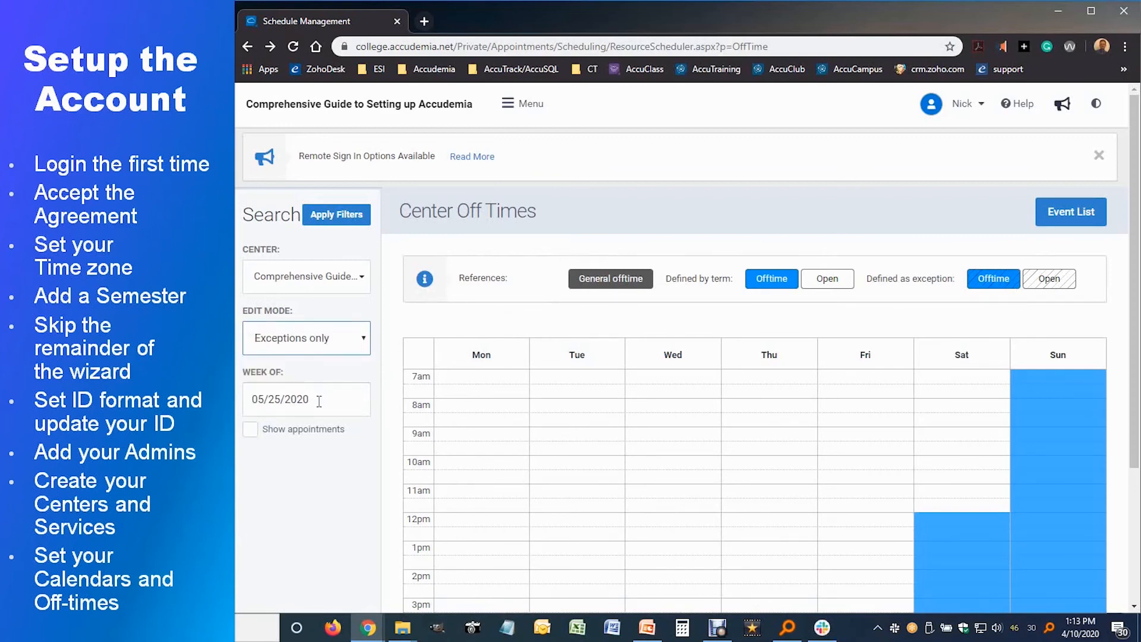
click(282, 399)
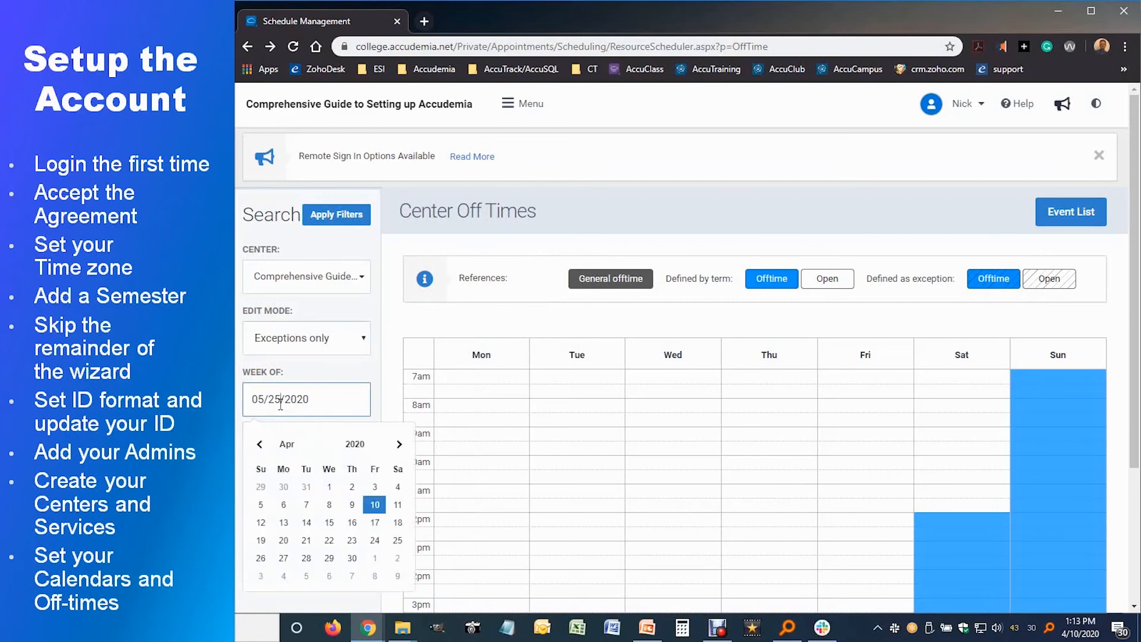
click(283, 523)
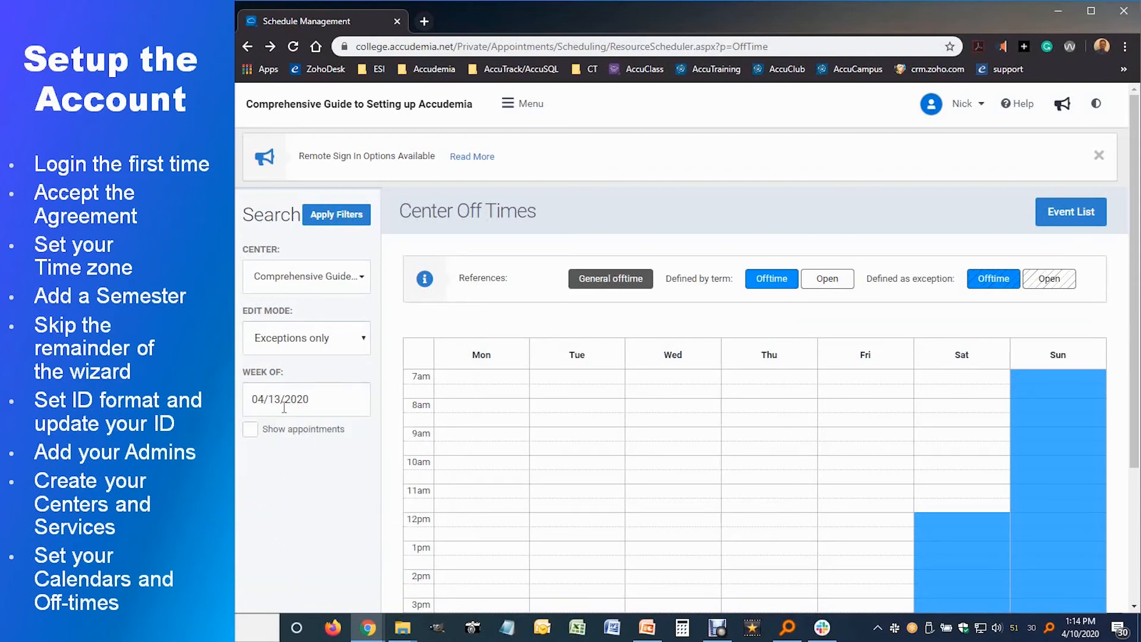
click(334, 215)
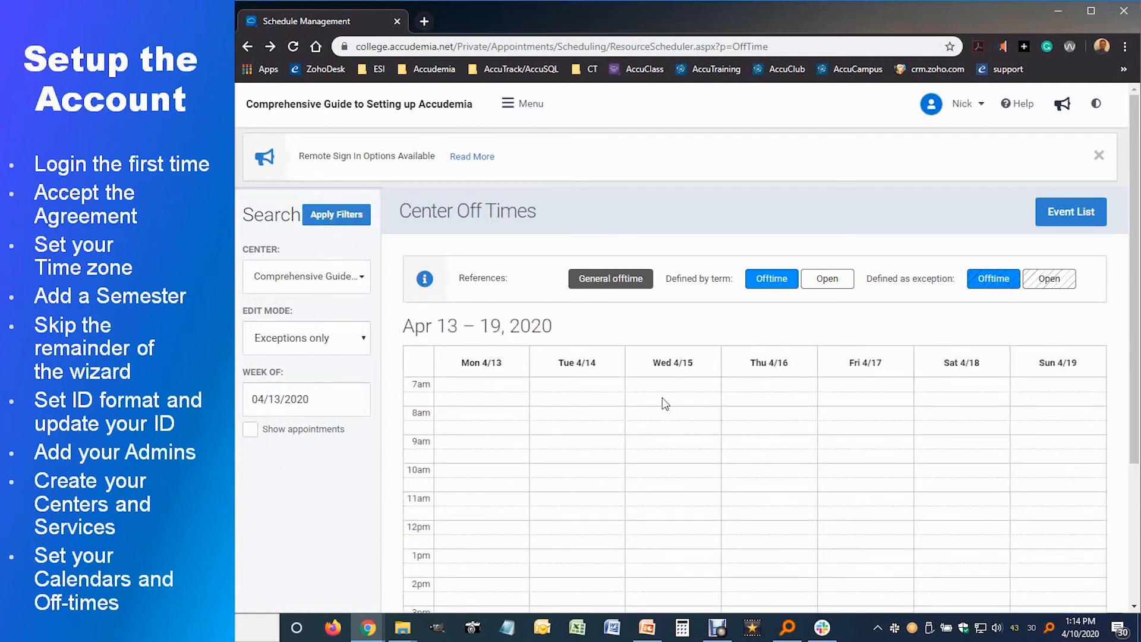
Step: Mark Monday–Wednesday 7am–3pm as Offtime described 'Finals Week - Center Closed'
drag(444, 384, 685, 610)
click(799, 263)
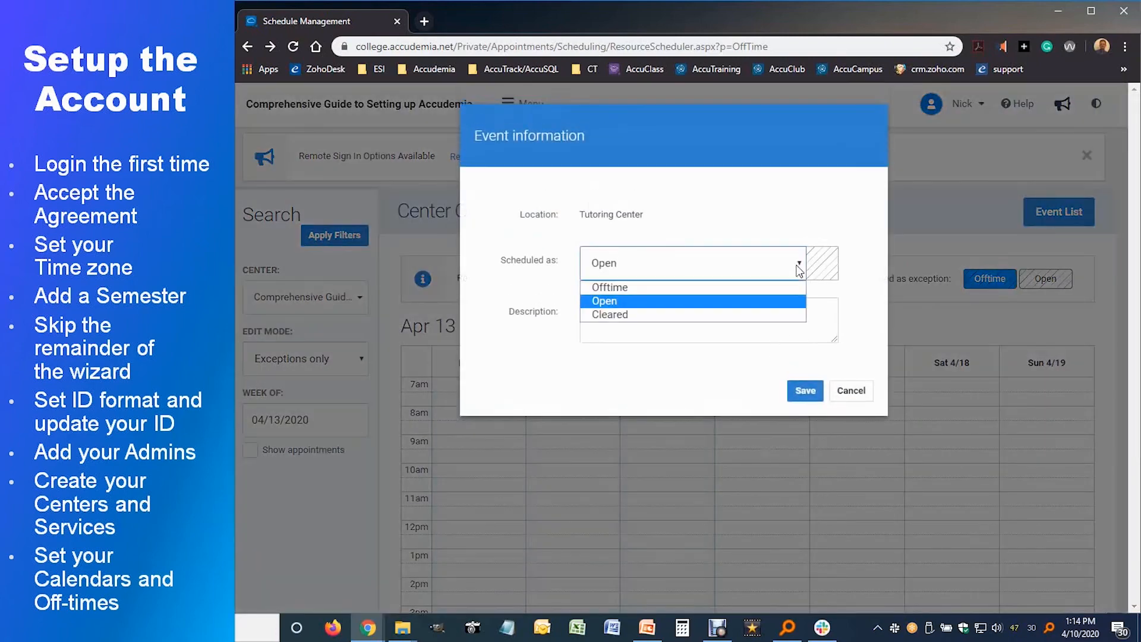
click(597, 289)
click(603, 318)
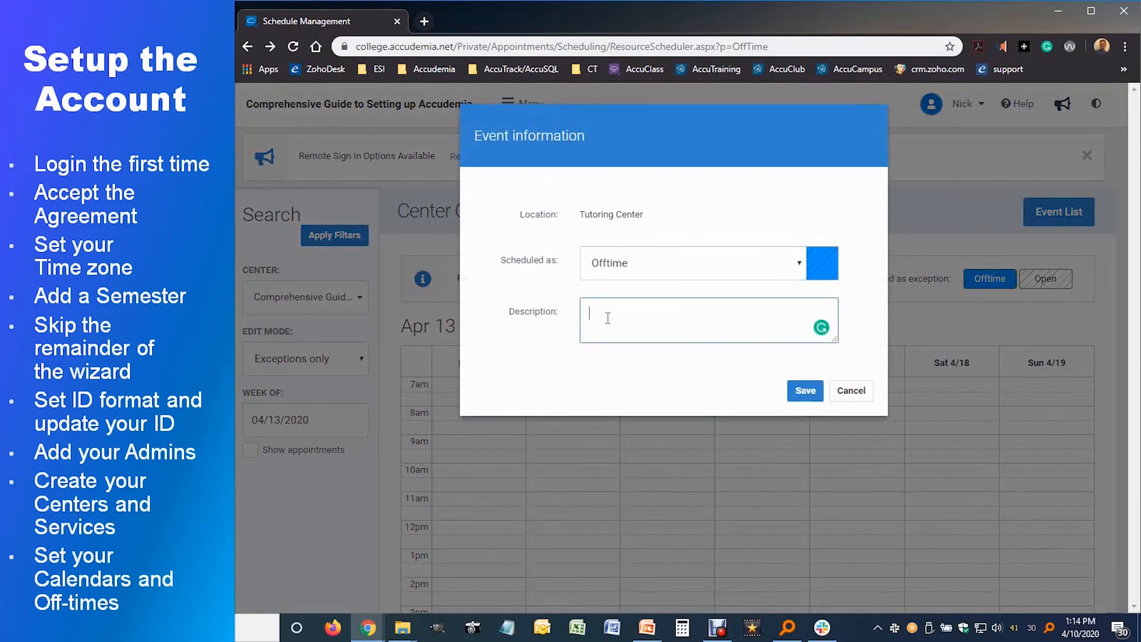
text(Finals Week - Center Clo)
key(BackSpace)
text(losded)
key(BackSpace)
key(BackSpace)
key(BackSpace)
text(ed)
click(803, 391)
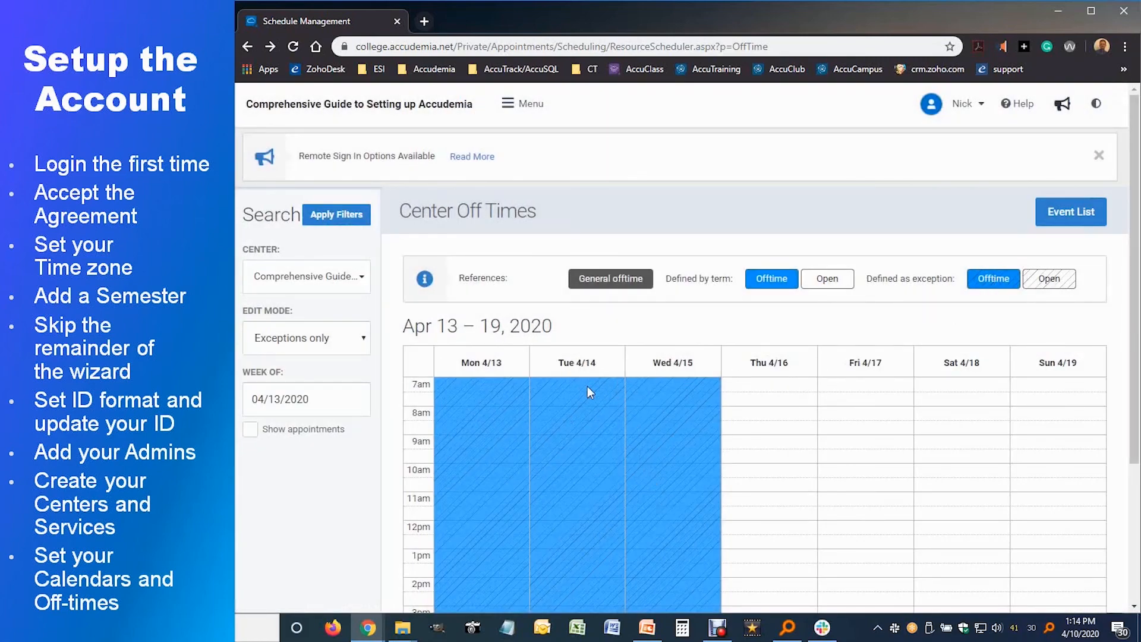
Step: Extend the Monday–Wednesday exception off time through the 3pm–8pm evening hours
scroll(546, 437, down, 2)
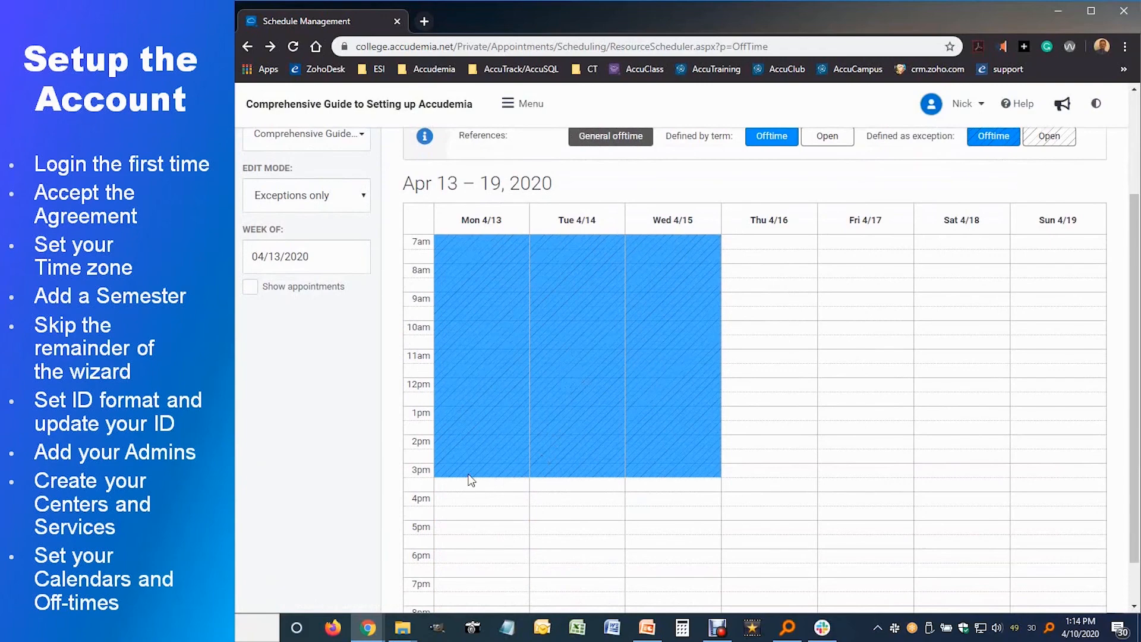
scroll(470, 477, down, 1)
drag(452, 417, 675, 572)
click(805, 392)
scroll(474, 426, down, 3)
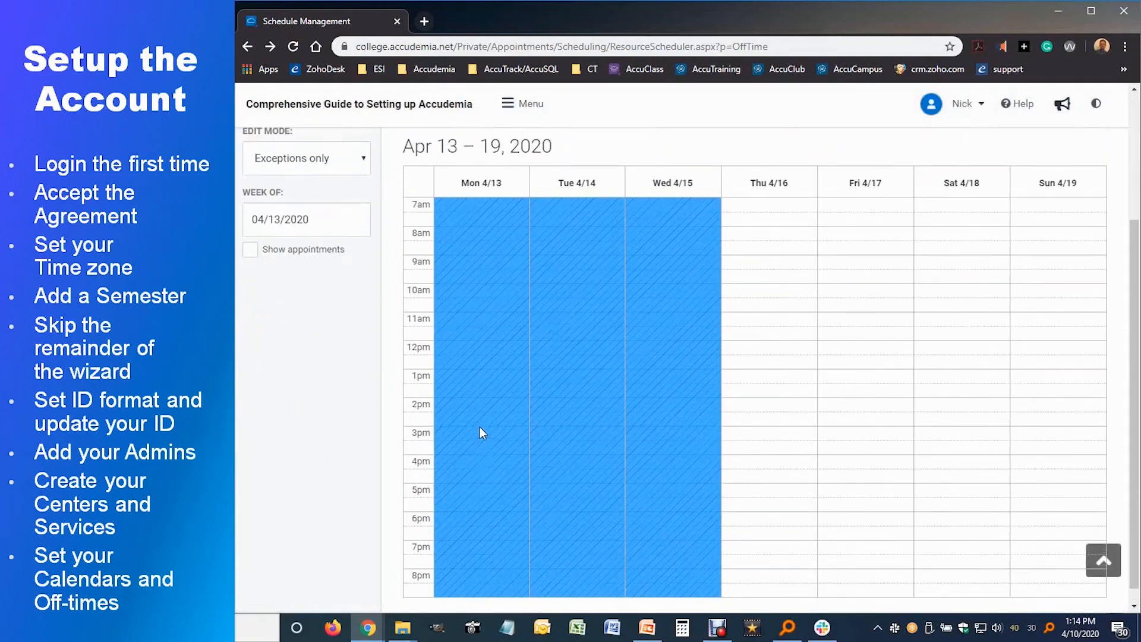
scroll(479, 427, up, 3)
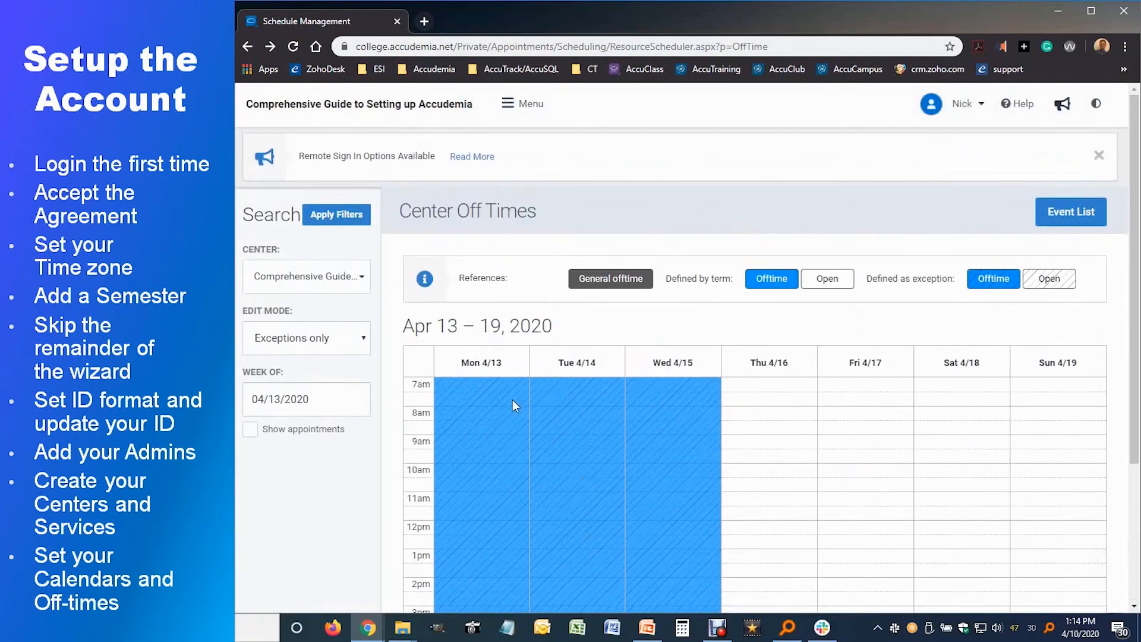
Step: Switch the Apr 13–19 calendar's Edit Mode to Merged and apply the filters to reload it
click(359, 339)
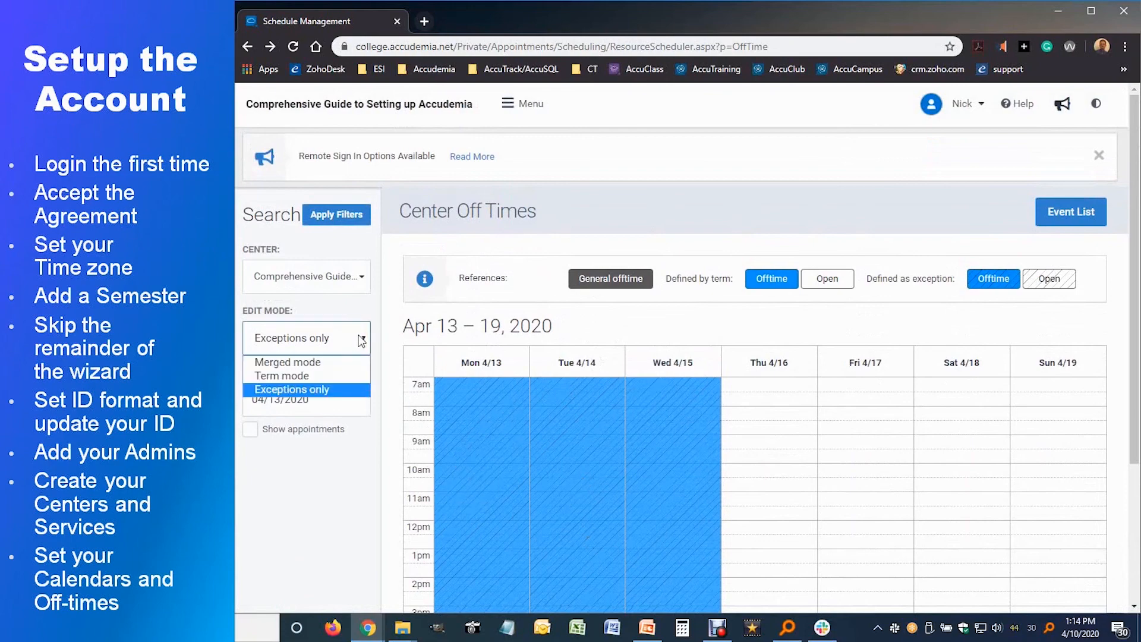
click(314, 364)
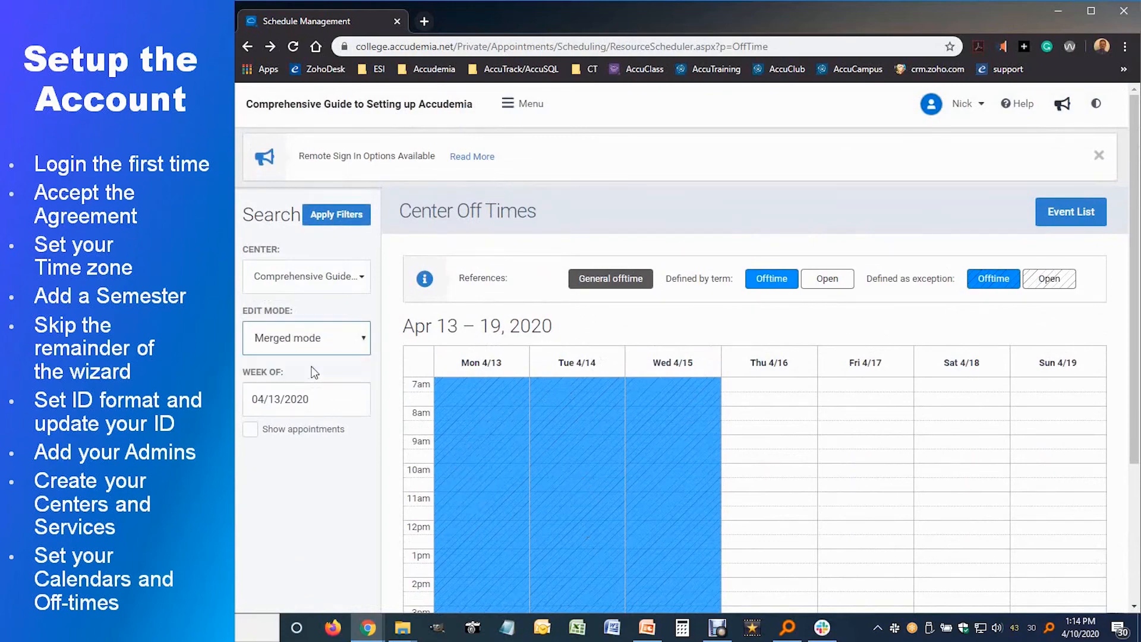
click(348, 218)
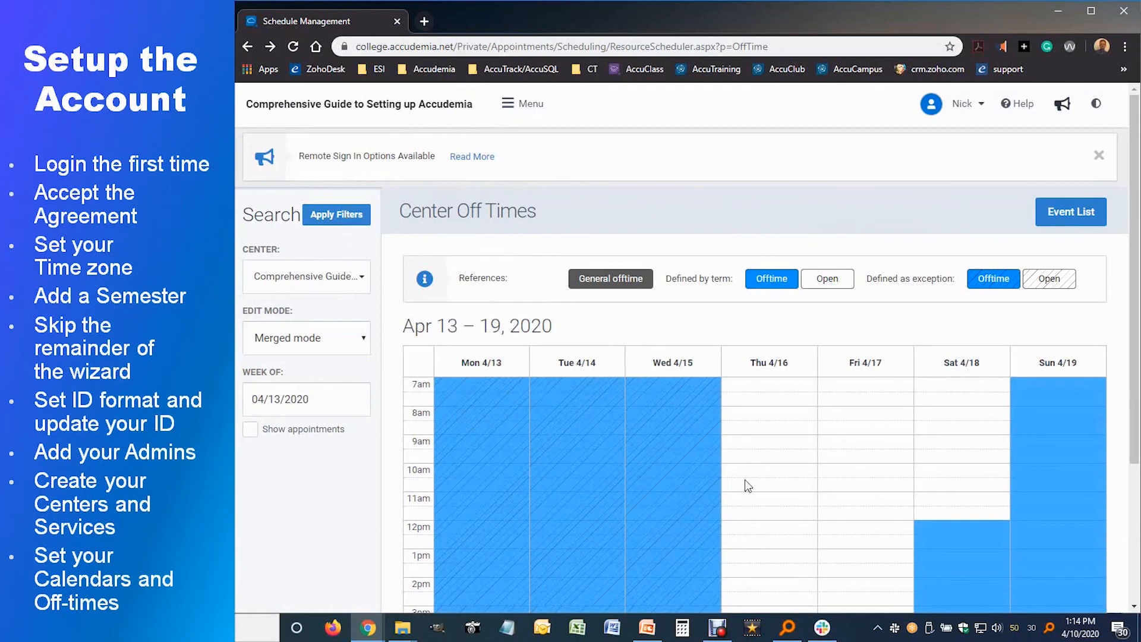